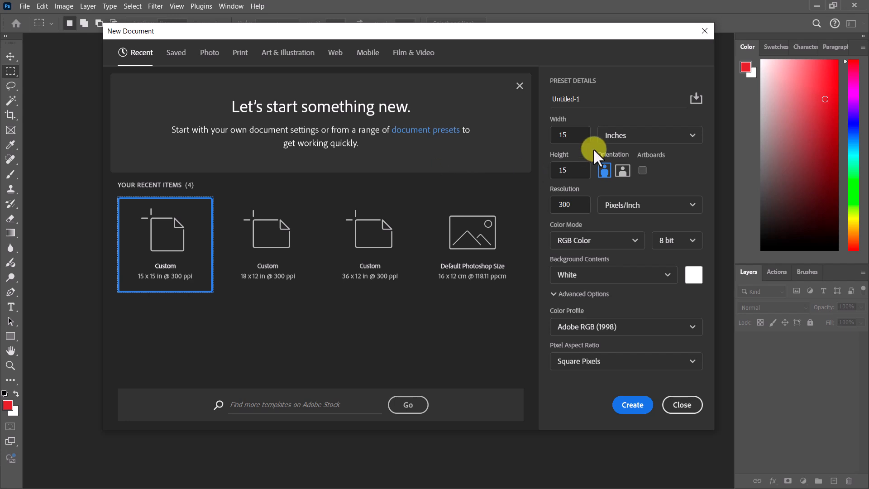
Step: Create a new document 10 x 10 inches at 300 pixels/inch
{"action": "left_click_drag", "start_coordinate": [576, 134], "coordinate": [559, 134]}
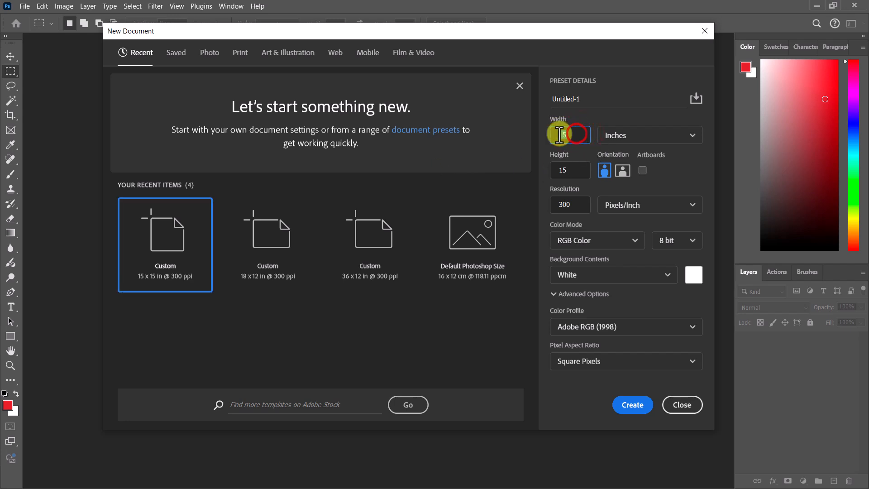
{"action": "type", "text": "10"}
{"action": "left_click_drag", "start_coordinate": [583, 171], "coordinate": [561, 171]}
{"action": "type", "text": "10"}
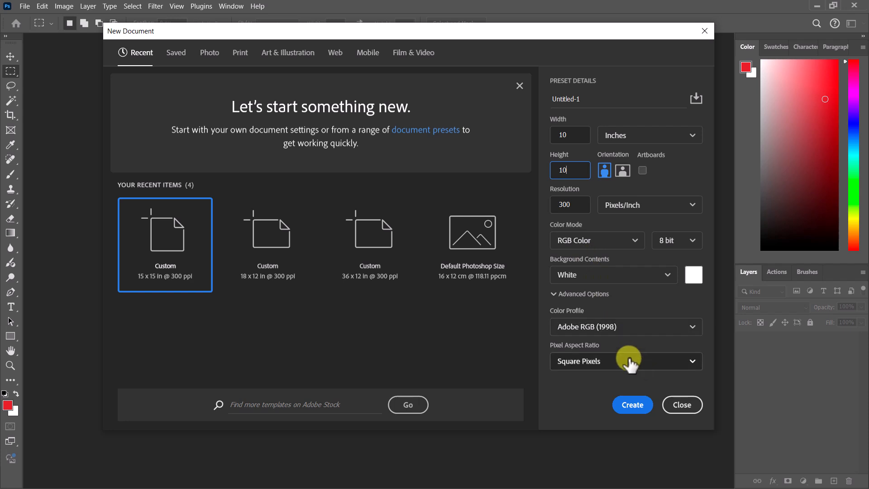
{"action": "left_click", "coordinate": [634, 406]}
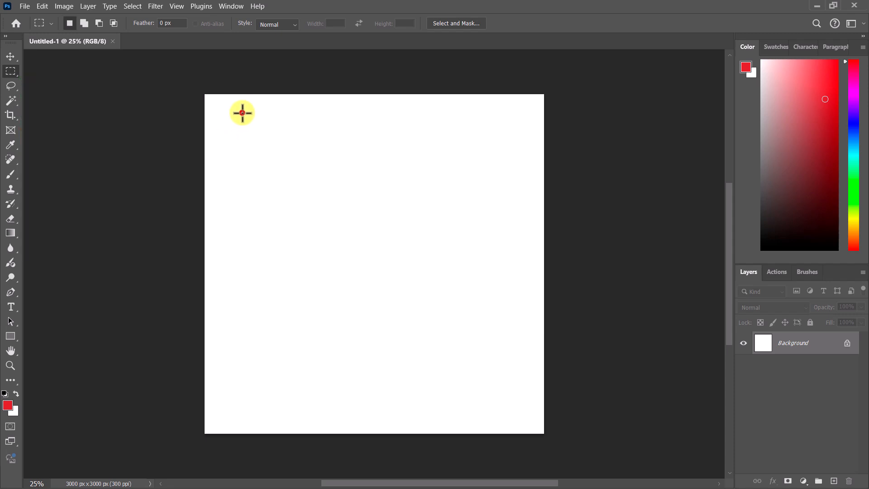
Step: Draw a rectangular selection, add an overlapping rectangle lower right, and subtract a rectangle from its lower right part
{"action": "left_click_drag", "start_coordinate": [243, 113], "coordinate": [368, 232]}
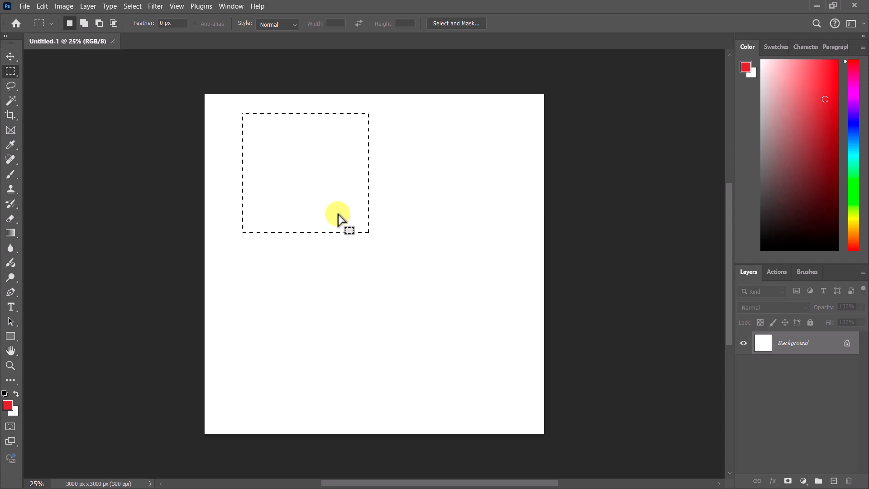
{"action": "left_click", "coordinate": [84, 23]}
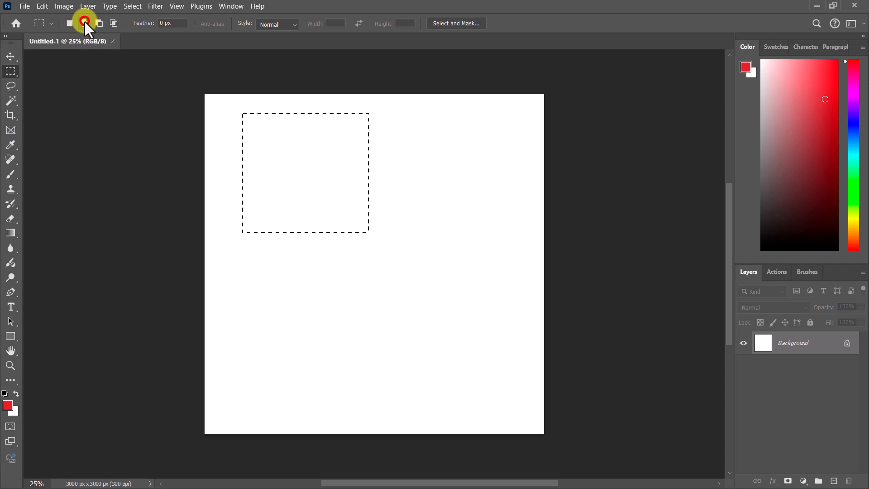
{"action": "left_click_drag", "start_coordinate": [347, 226], "coordinate": [404, 315]}
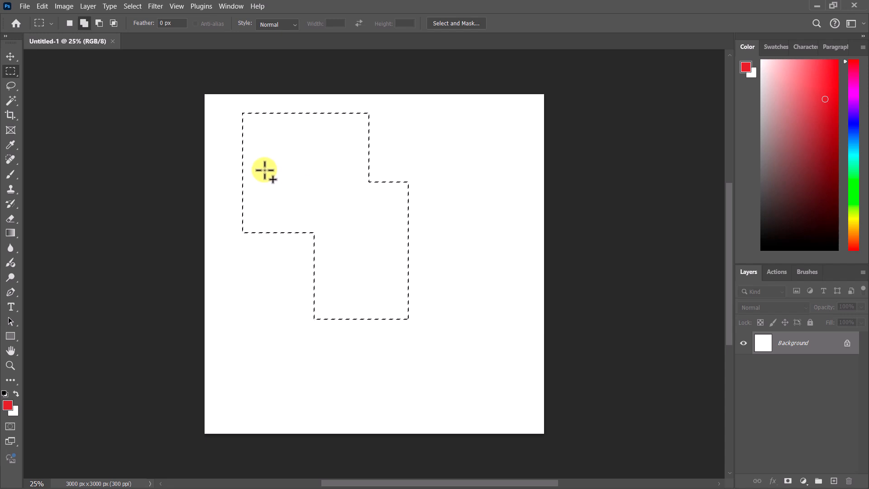
{"action": "left_click", "coordinate": [100, 23]}
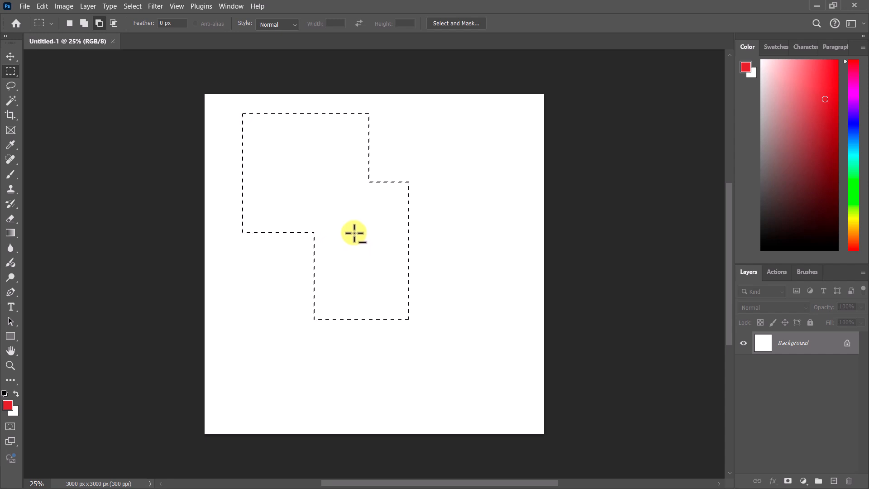
{"action": "left_click_drag", "start_coordinate": [355, 233], "coordinate": [454, 371]}
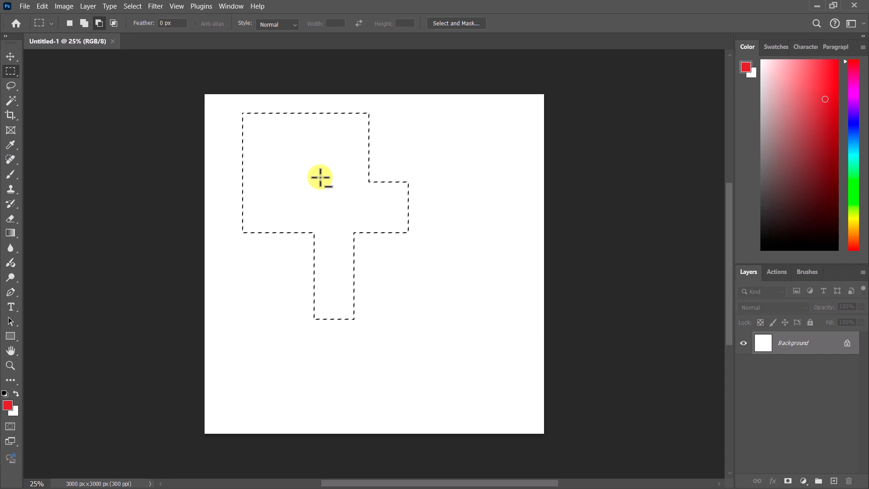
Step: Intersect the selection with a small rectangle inside its upper left area
{"action": "left_click", "coordinate": [113, 25]}
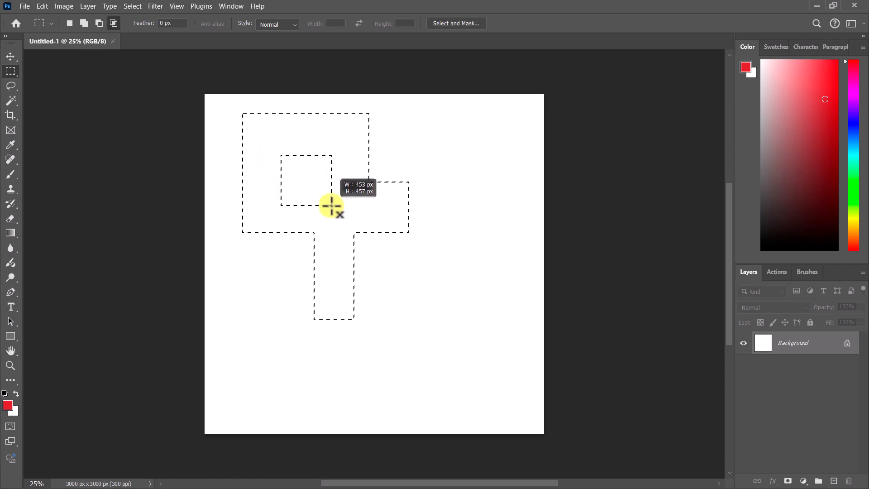
{"action": "left_click_drag", "start_coordinate": [332, 206], "coordinate": [337, 213]}
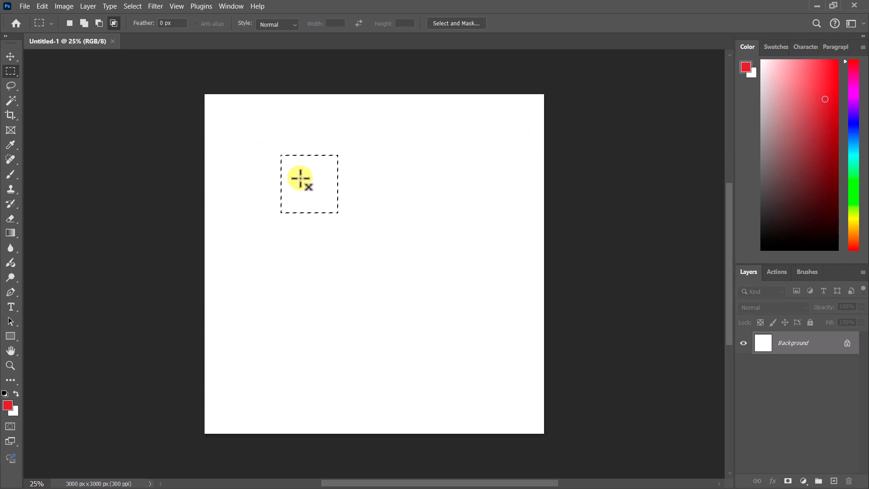
Step: Add an overlapping rectangle to the small selection using the Shift modifier
{"action": "left_click", "coordinate": [70, 25]}
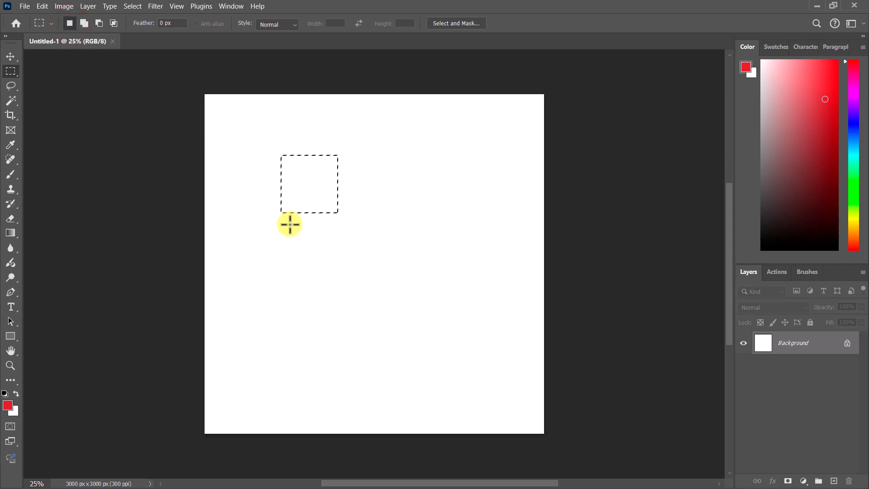
{"action": "key", "text": "shift"}
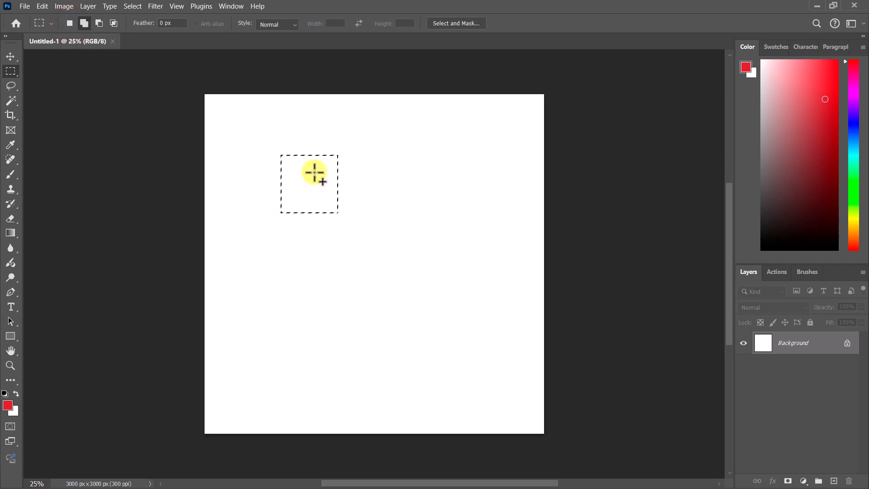
{"action": "left_click_drag", "start_coordinate": [315, 172], "coordinate": [394, 284]}
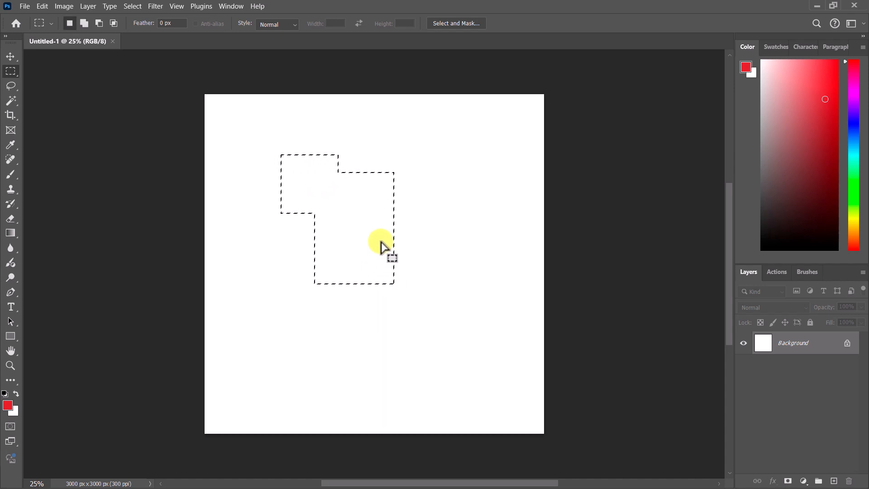
Step: Subtract rectangles from the selection's right side using the Alt modifier
{"action": "key", "text": "alt"}
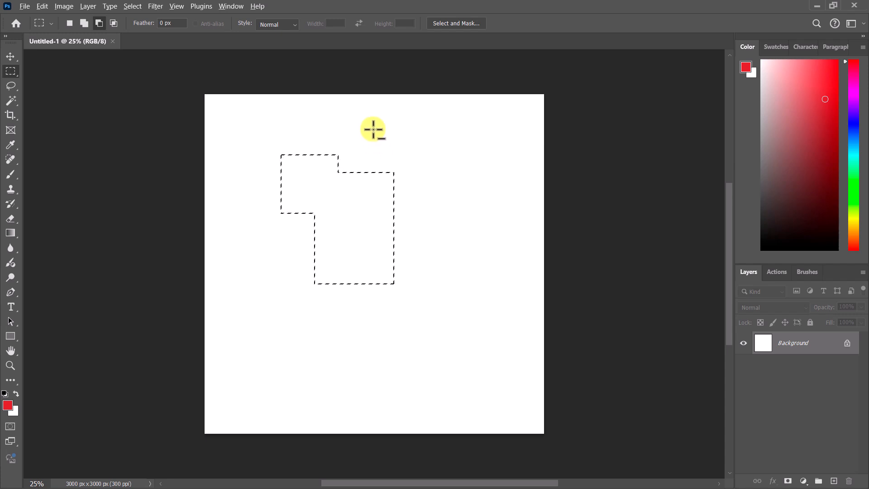
{"action": "left_click_drag", "start_coordinate": [373, 130], "coordinate": [442, 271]}
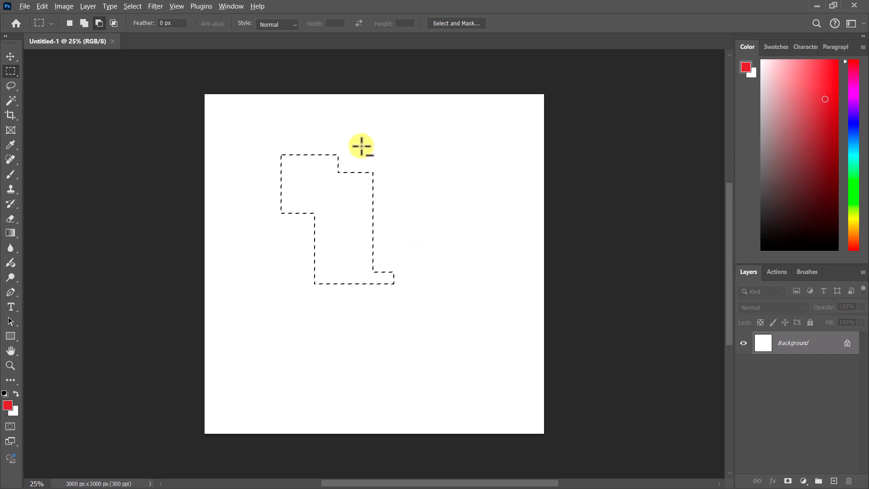
{"action": "left_click_drag", "start_coordinate": [359, 149], "coordinate": [428, 294]}
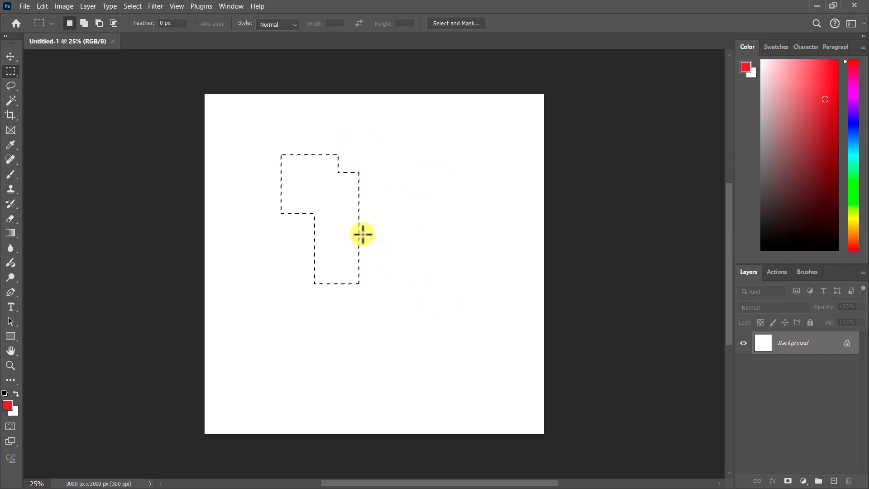
Step: Intersect the selection with a small rectangle using Shift and Alt together
{"action": "key", "text": "alt"}
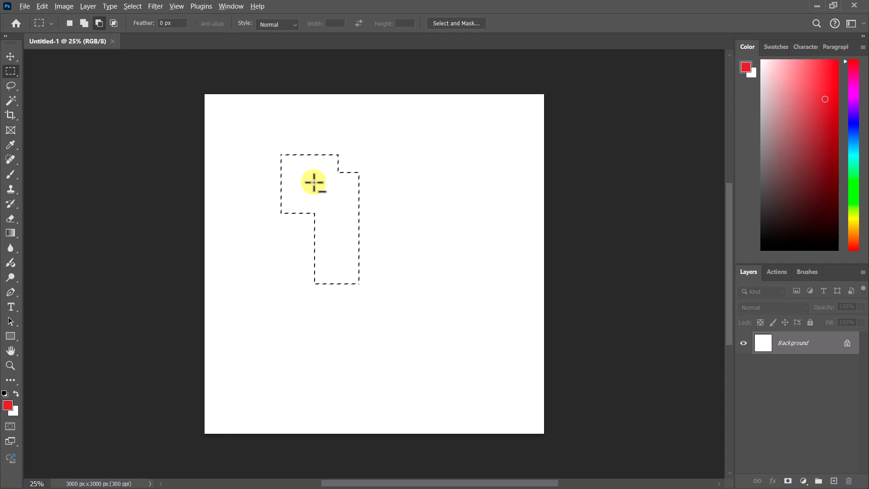
{"action": "key", "text": "shift"}
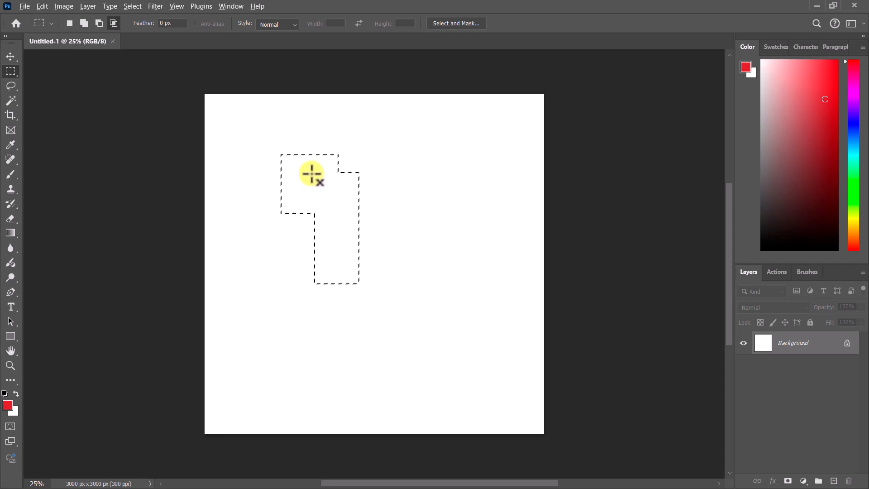
{"action": "left_click_drag", "start_coordinate": [311, 173], "coordinate": [329, 207]}
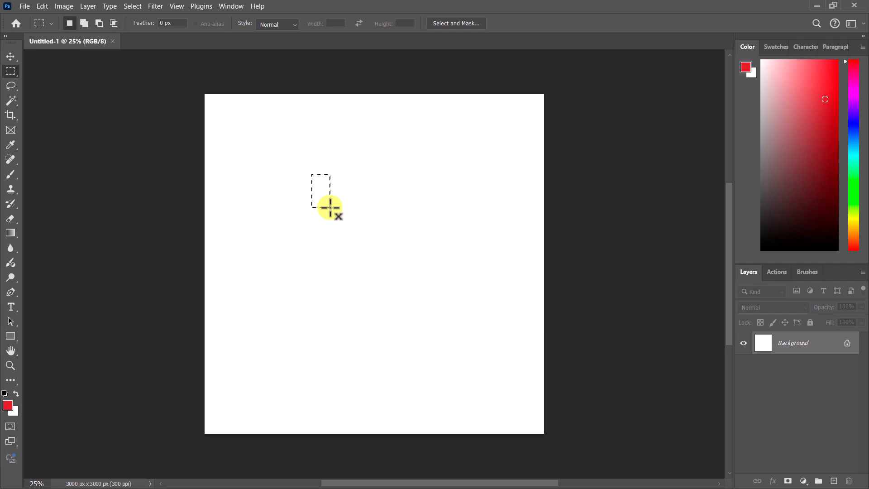
Step: Deselect, switch to the Elliptical Marquee Tool, and draw an elliptical selection on the canvas
{"action": "left_click", "coordinate": [314, 136]}
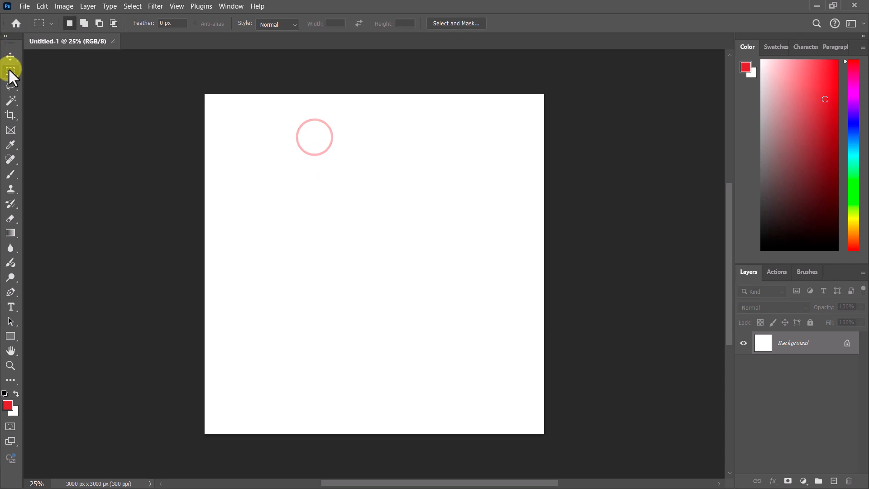
{"action": "left_click_drag", "start_coordinate": [9, 69], "coordinate": [48, 81]}
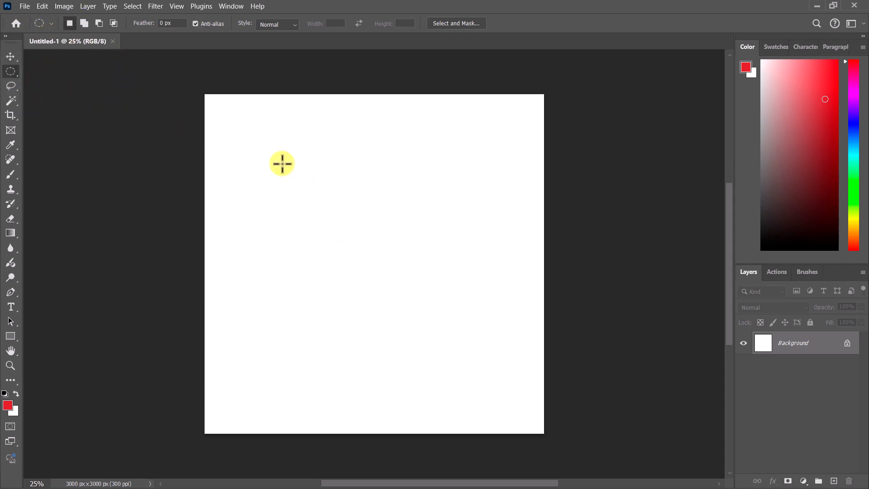
{"action": "left_click_drag", "start_coordinate": [246, 147], "coordinate": [387, 300]}
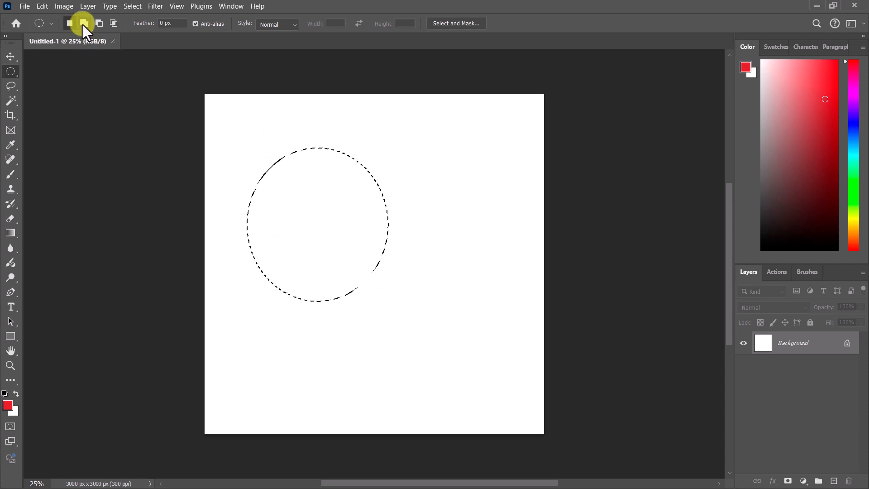
Step: Add an overlapping ellipse to the right, then subtract a large ellipse to leave a crescent shape
{"action": "left_click", "coordinate": [83, 23]}
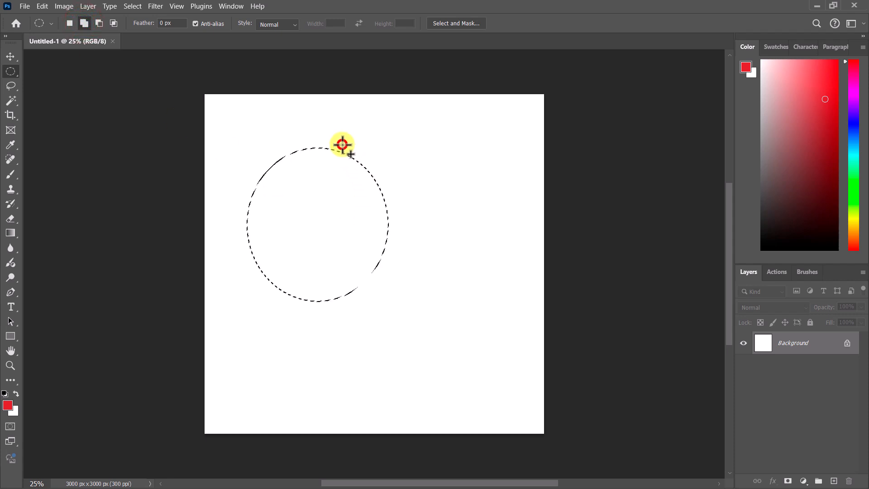
{"action": "left_click_drag", "start_coordinate": [342, 145], "coordinate": [460, 313]}
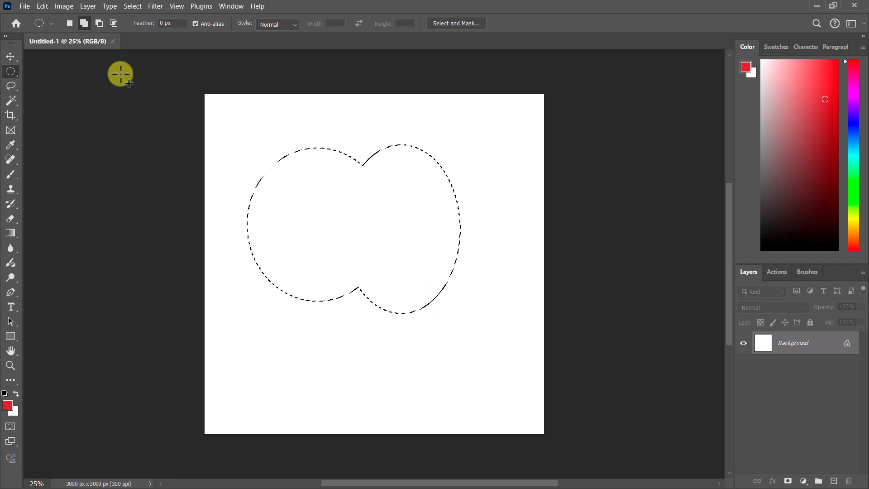
{"action": "left_click", "coordinate": [99, 23]}
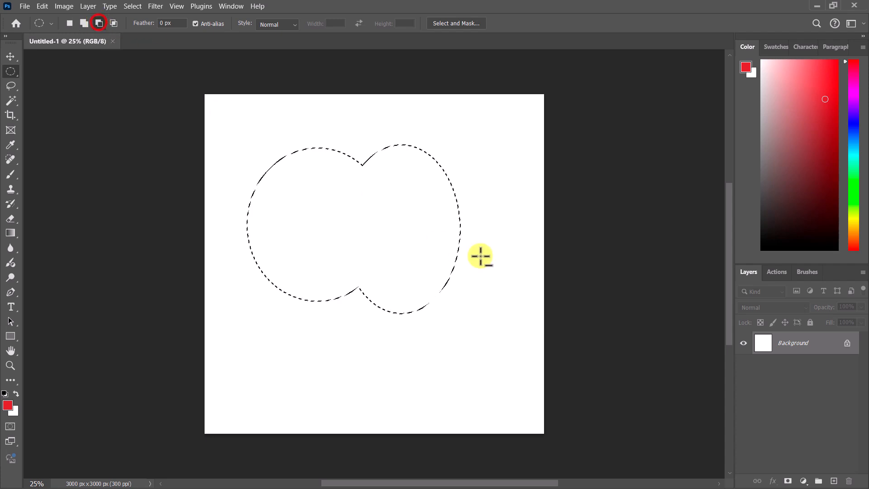
{"action": "left_click_drag", "start_coordinate": [511, 120], "coordinate": [345, 325]}
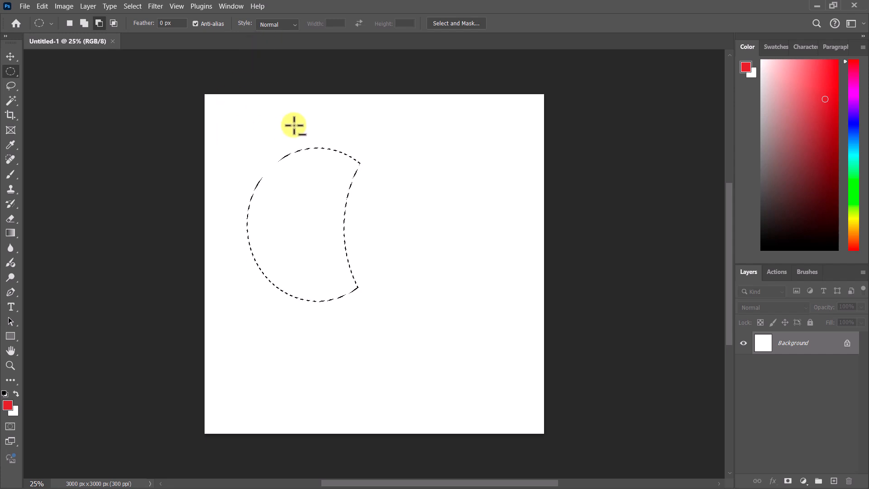
Step: Open the recent image couple-955926_1920.jpg from the home screen
{"action": "left_click", "coordinate": [17, 24]}
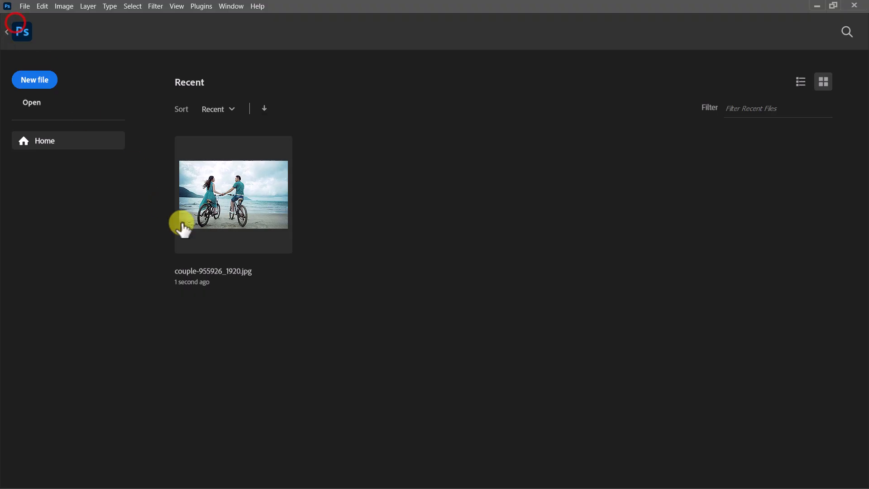
{"action": "left_click", "coordinate": [248, 207]}
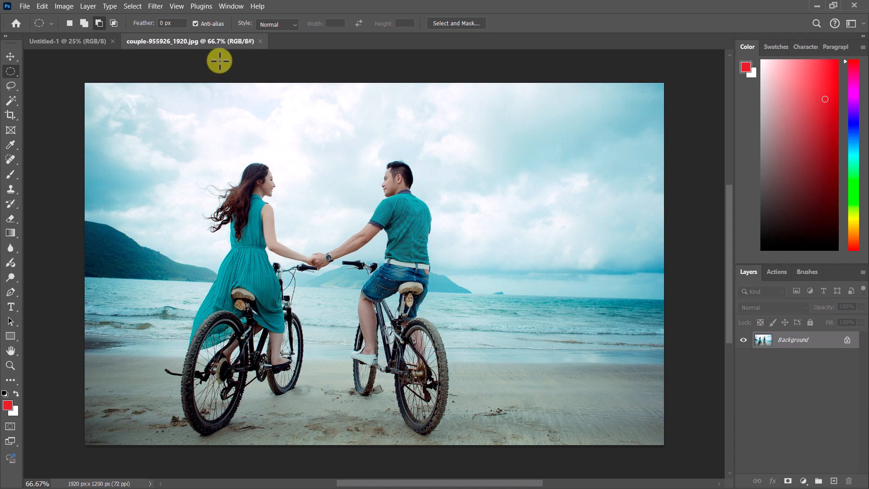
Step: With the Elliptical Marquee Tool in new-selection mode, set the style to Fixed Size with width 40 px and height 400 px
{"action": "right_click", "coordinate": [15, 72]}
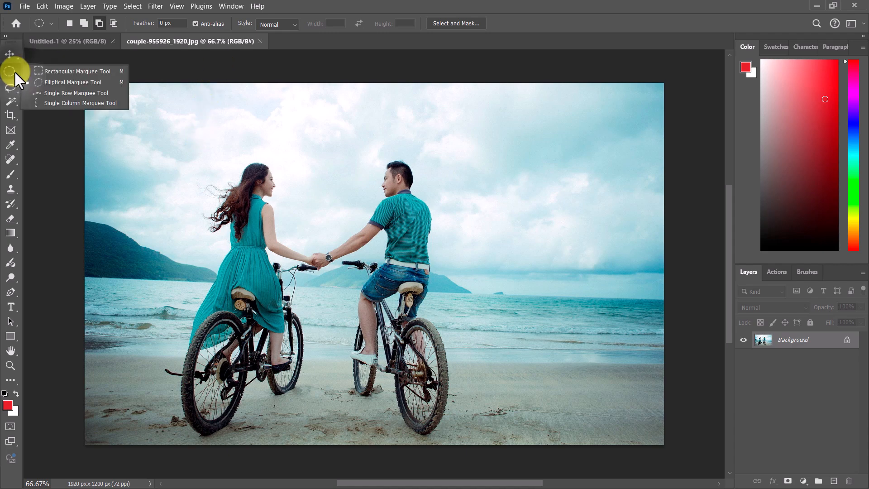
{"action": "left_click", "coordinate": [53, 83]}
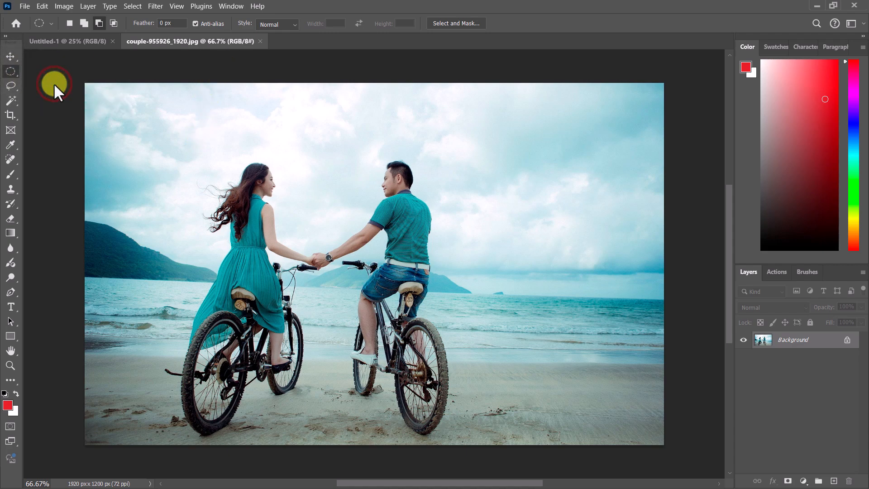
{"action": "left_click", "coordinate": [69, 22]}
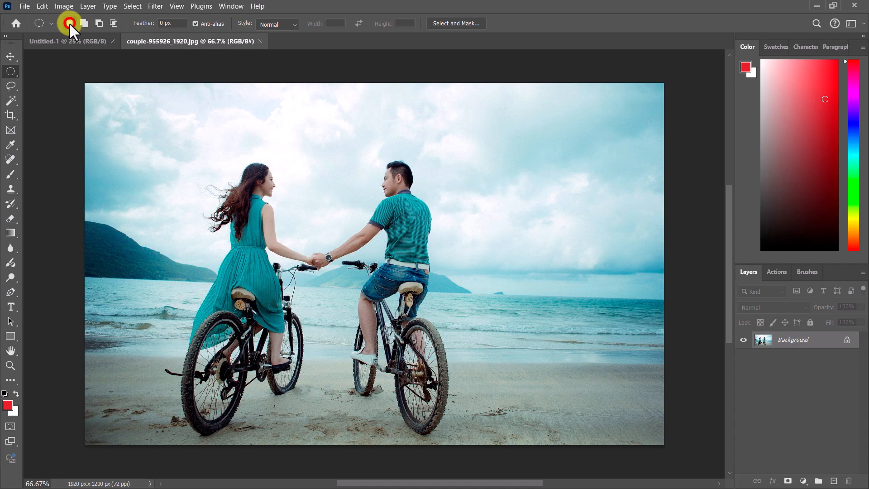
{"action": "left_click", "coordinate": [279, 26]}
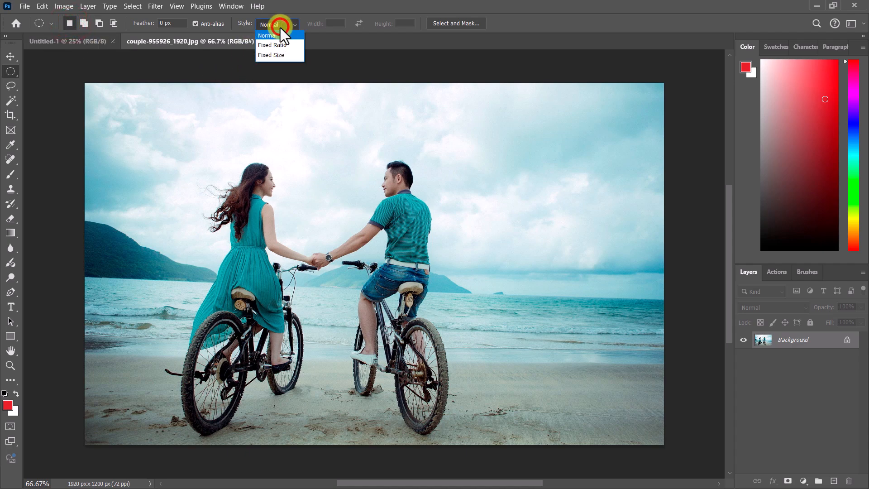
{"action": "left_click", "coordinate": [278, 54]}
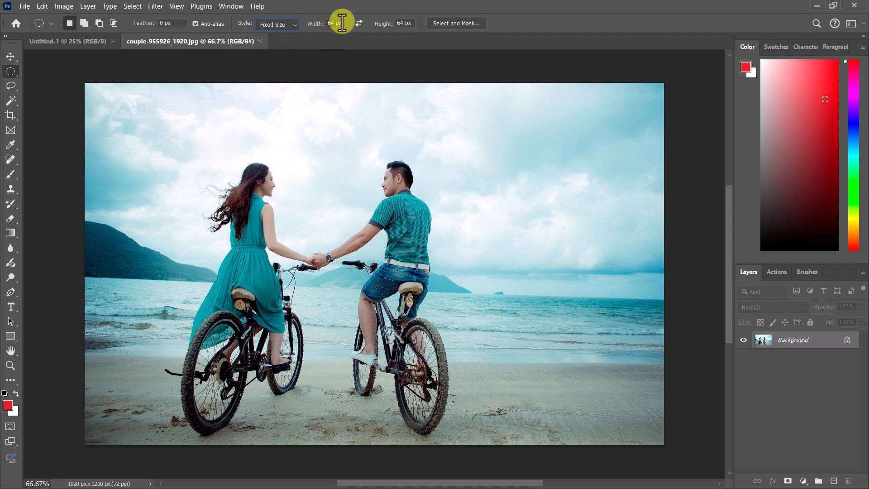
{"action": "left_click_drag", "start_coordinate": [342, 23], "coordinate": [305, 23]}
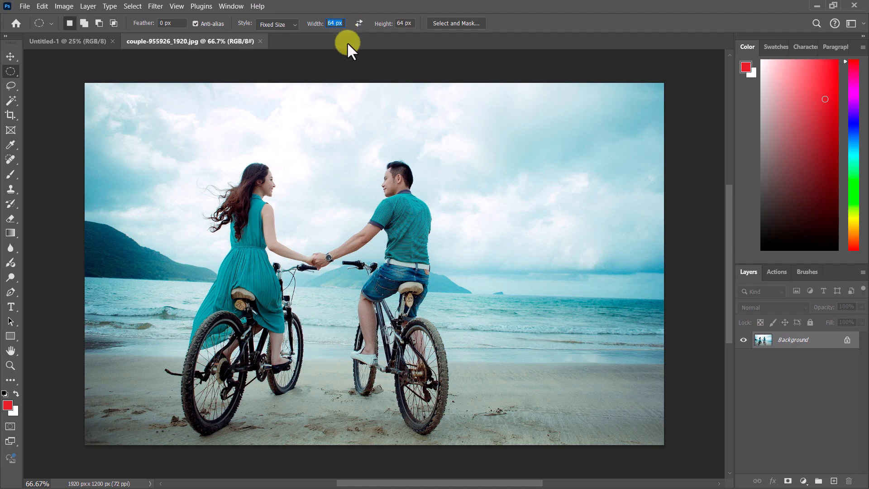
{"action": "double_click", "coordinate": [401, 23]}
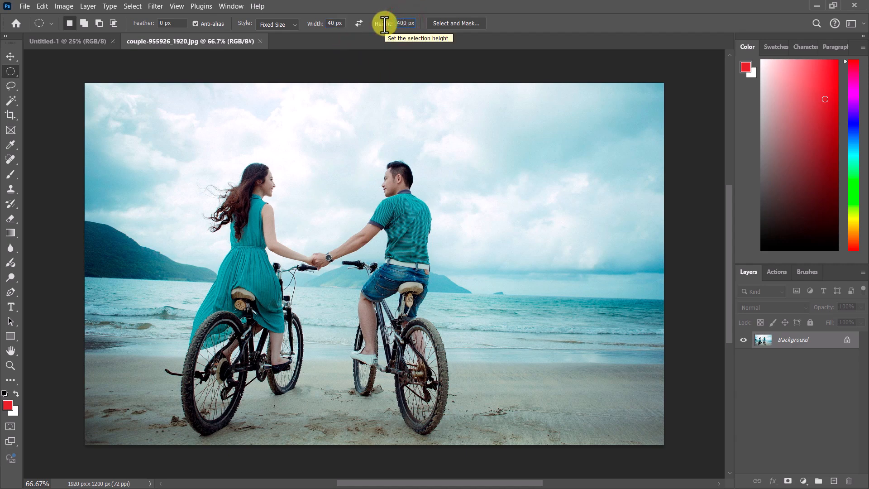
{"action": "left_click", "coordinate": [511, 23]}
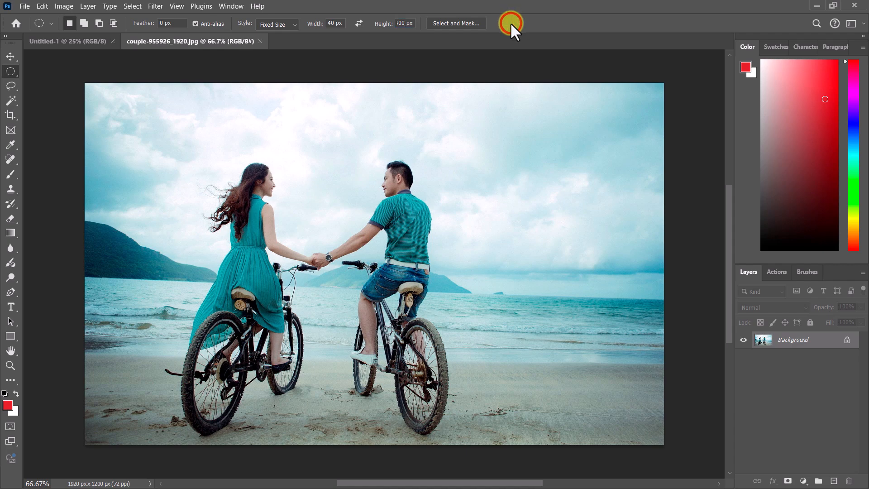
Step: Set the fixed size to 100 × 100 px, place a circular selection, and move it over the man's head
{"action": "double_click", "coordinate": [334, 21]}
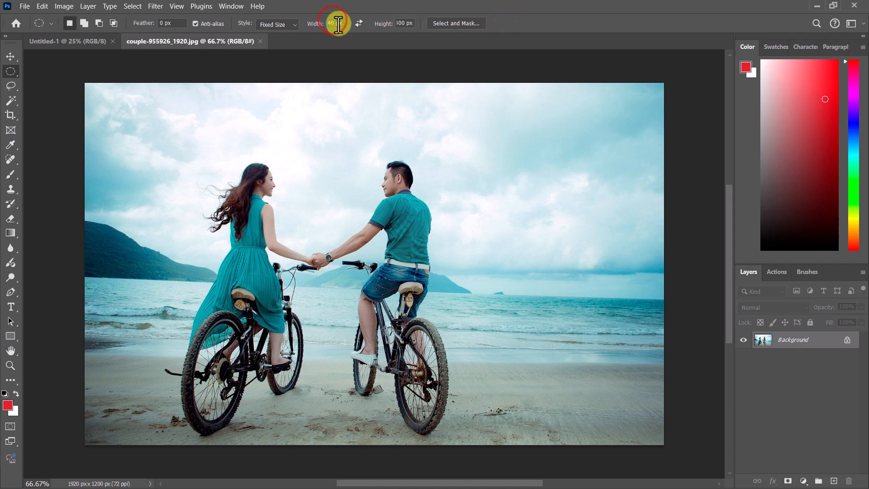
{"action": "mouse_move", "coordinate": [190, 112]}
{"action": "left_mouse_down"}
{"action": "mouse_move", "coordinate": [331, 288]}
{"action": "mouse_move", "coordinate": [275, 238]}
{"action": "left_mouse_up"}
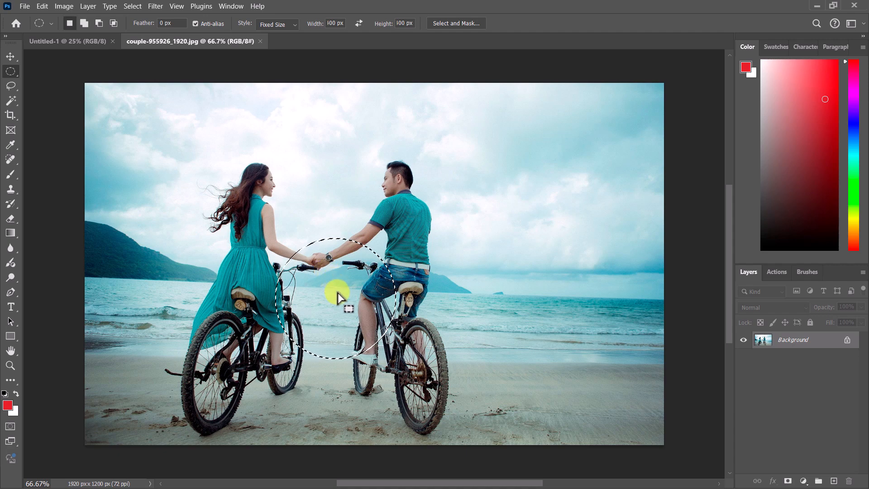
{"action": "left_click_drag", "start_coordinate": [346, 299], "coordinate": [405, 194]}
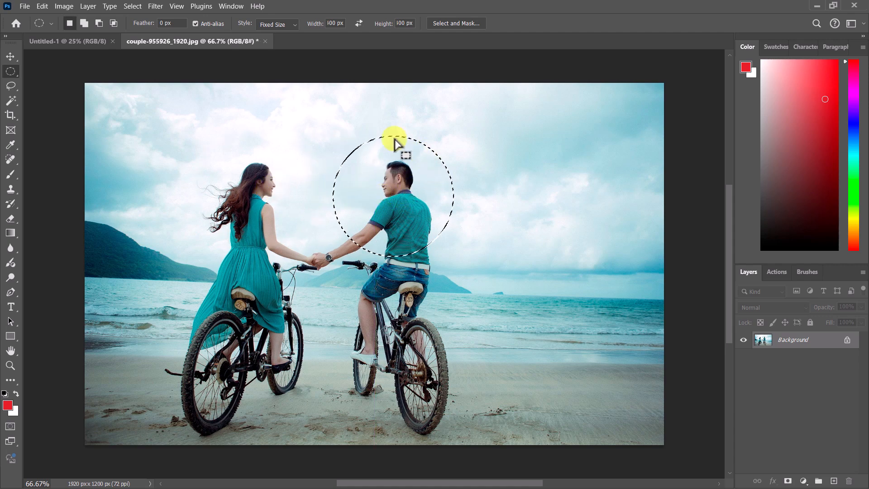
Step: Switch the style to Fixed Ratio with width 3 and height 4, and draw an elliptical selection around the couple
{"action": "left_click", "coordinate": [282, 25]}
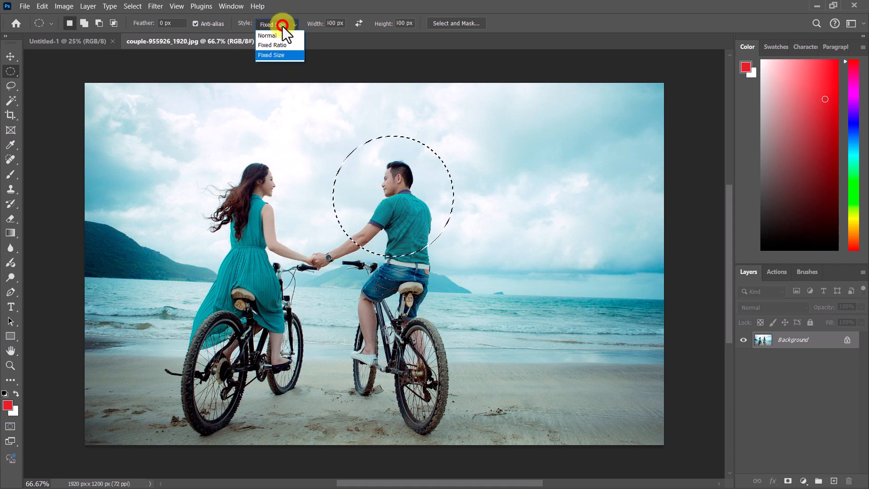
{"action": "left_click", "coordinate": [282, 43]}
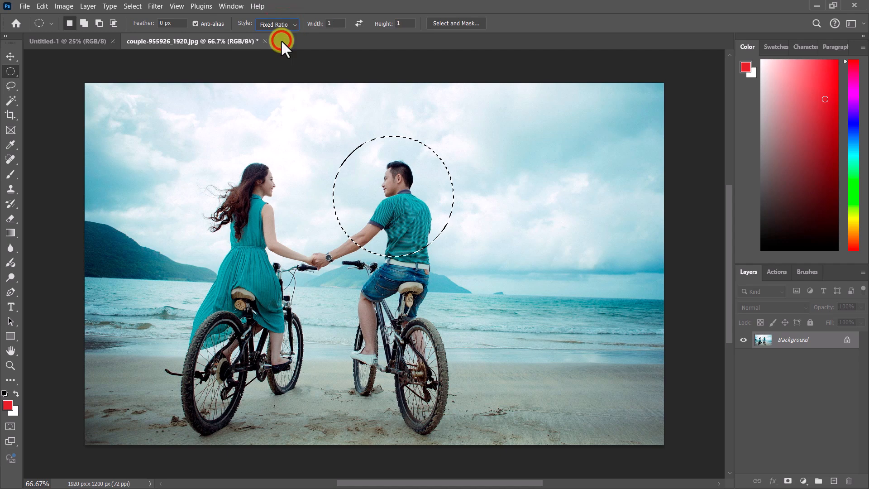
{"action": "left_click", "coordinate": [344, 24]}
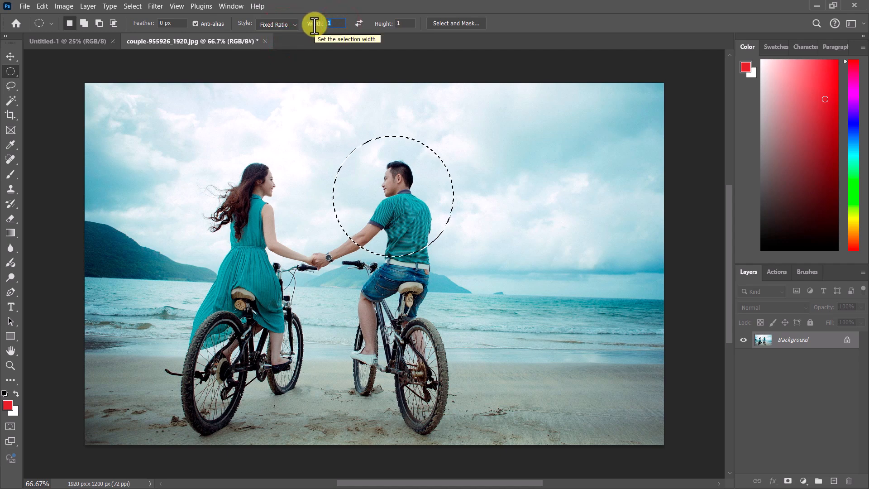
{"action": "type", "text": "3"}
{"action": "left_click", "coordinate": [404, 22]}
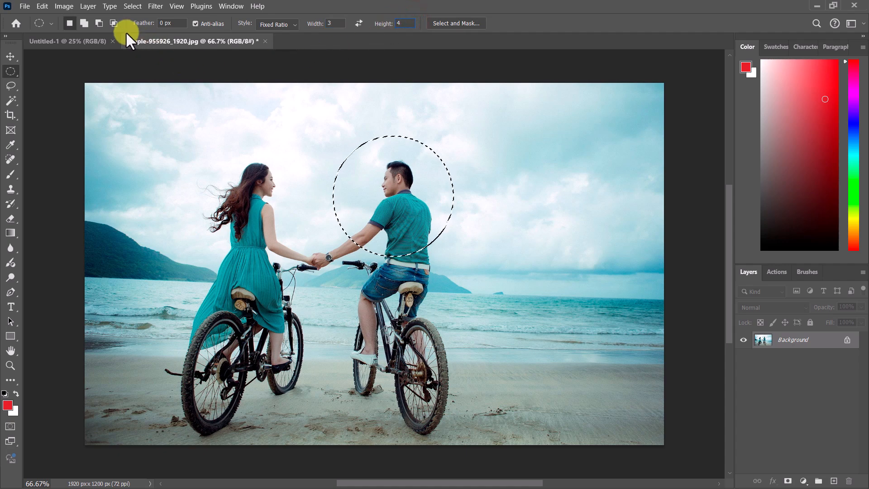
{"action": "left_click", "coordinate": [70, 23]}
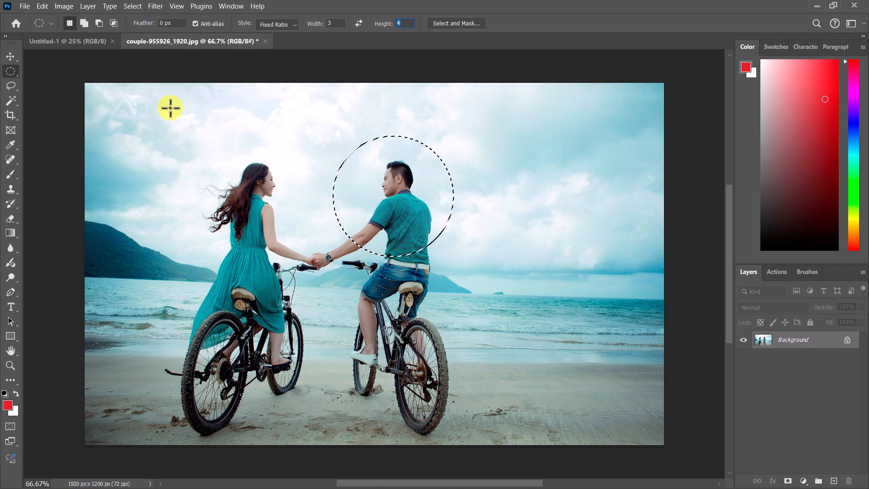
{"action": "left_click_drag", "start_coordinate": [170, 107], "coordinate": [412, 471]}
{"action": "left_click_drag", "start_coordinate": [275, 313], "coordinate": [312, 312]}
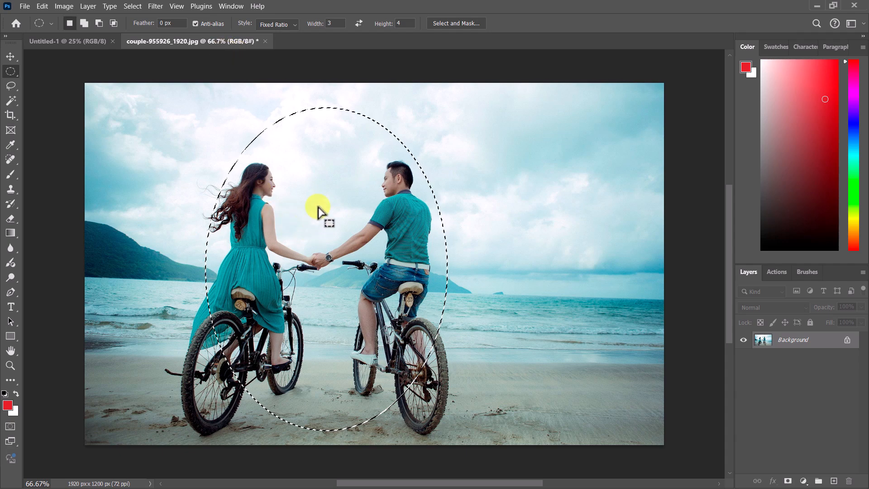
Step: Set the feather to 50 px and redraw the elliptical selection around the couple
{"action": "left_click", "coordinate": [176, 24]}
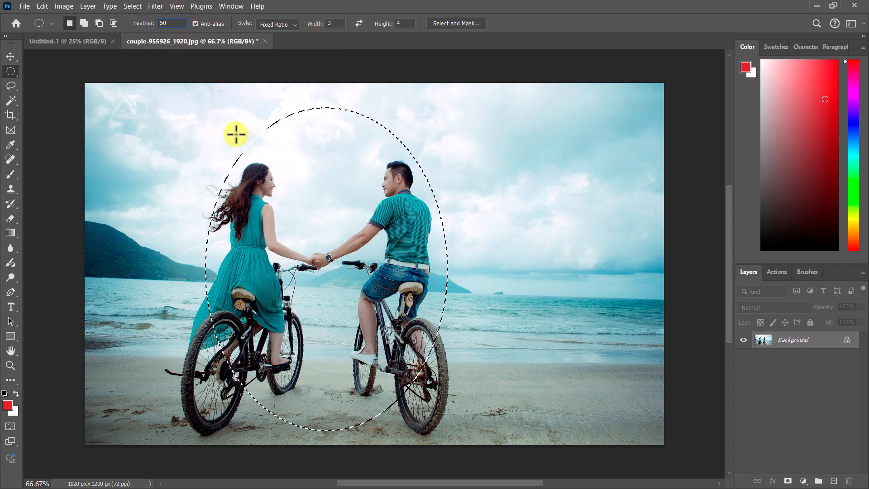
{"action": "left_click_drag", "start_coordinate": [215, 105], "coordinate": [475, 425]}
{"action": "left_click_drag", "start_coordinate": [377, 339], "coordinate": [370, 338]}
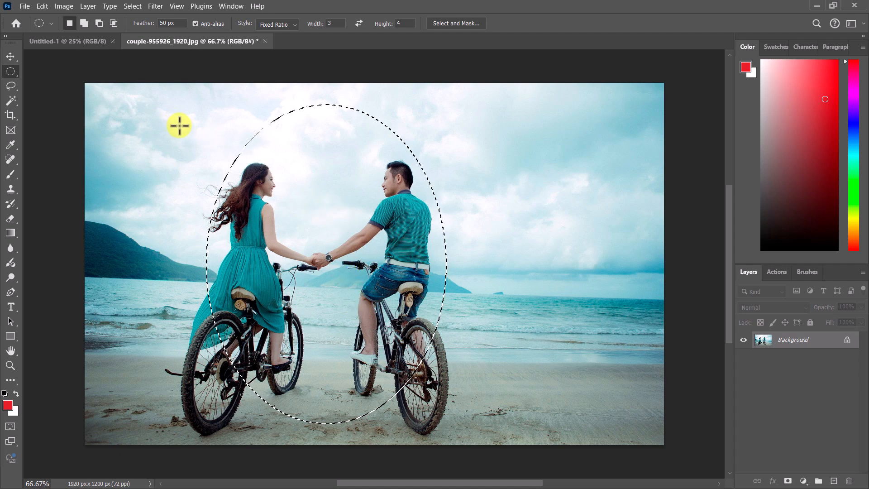
Step: Invert the selection and add a new empty layer
{"action": "right_click", "coordinate": [320, 155]}
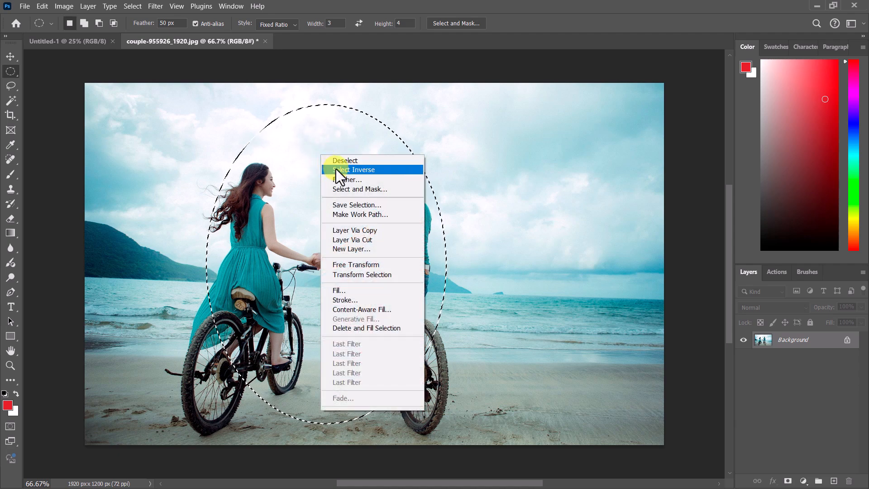
{"action": "left_click", "coordinate": [336, 169]}
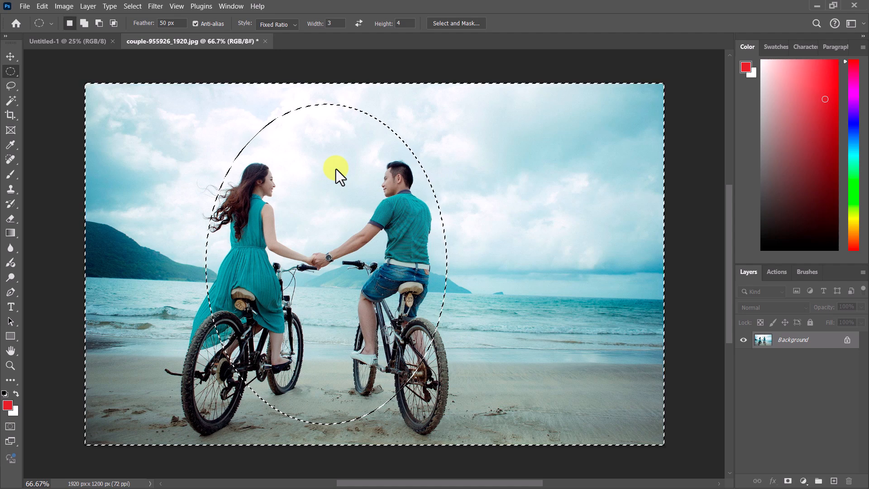
{"action": "left_click", "coordinate": [834, 481]}
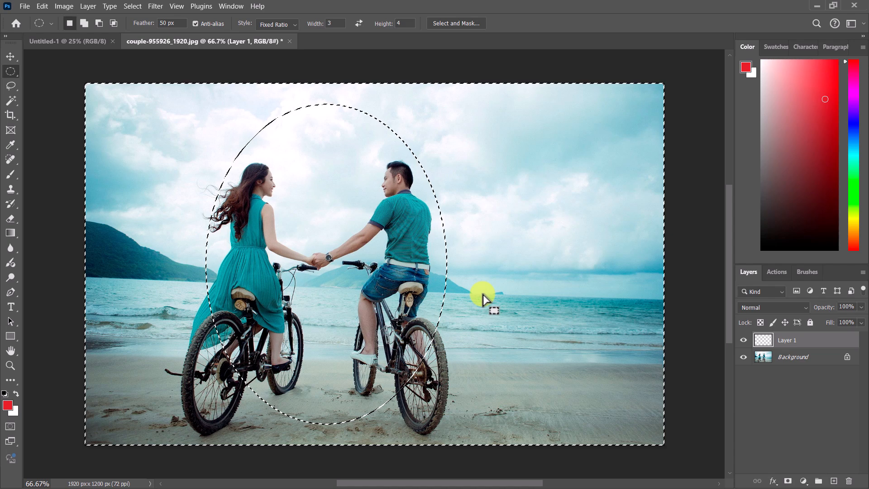
Step: Add a black Solid Color fill layer to create a feathered vignette around the couple
{"action": "left_click", "coordinate": [803, 481]}
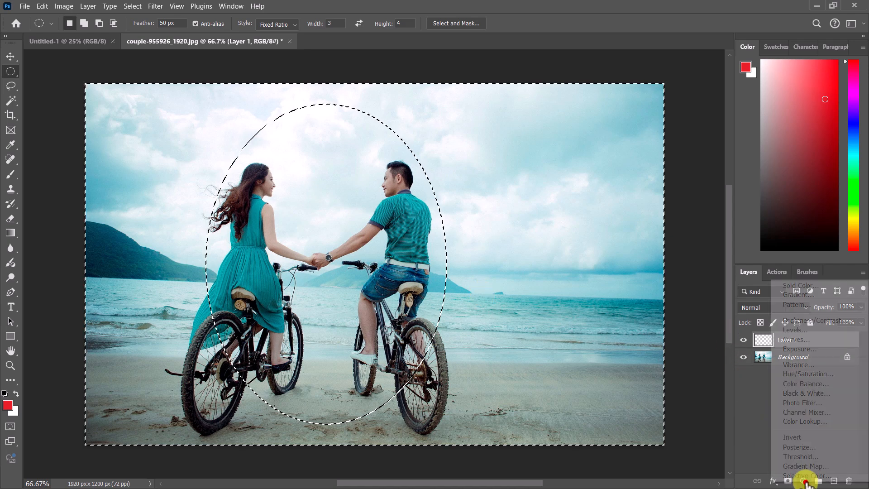
{"action": "left_click", "coordinate": [808, 285]}
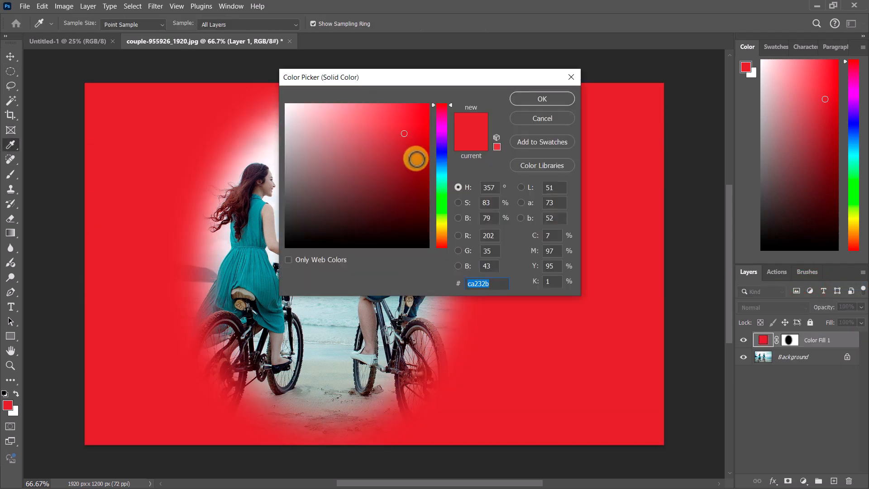
{"action": "left_click_drag", "start_coordinate": [390, 78], "coordinate": [514, 90]}
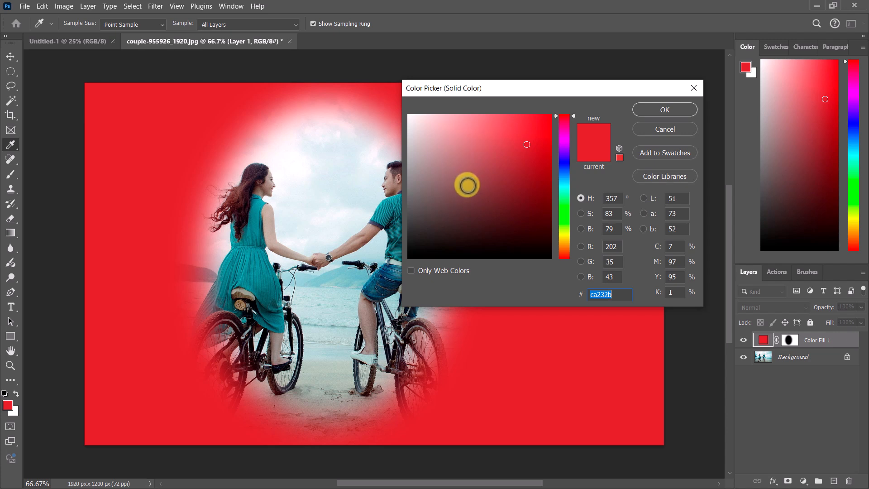
{"action": "left_click_drag", "start_coordinate": [450, 185], "coordinate": [395, 265]}
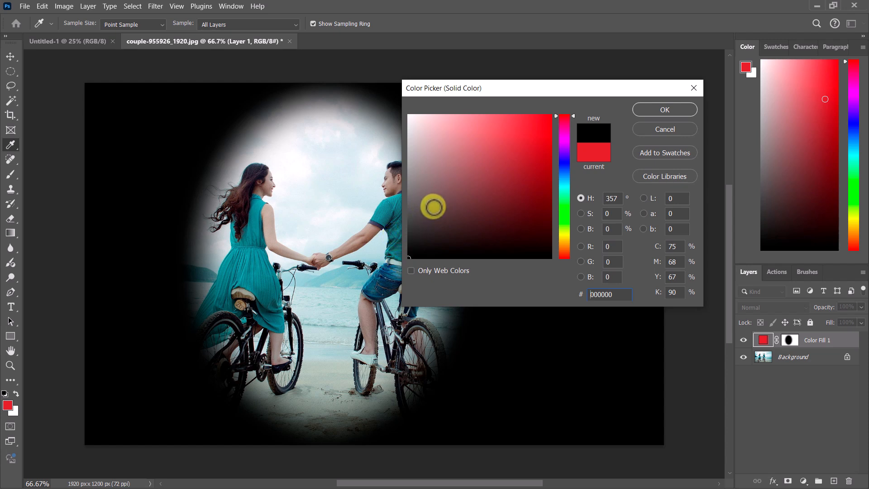
{"action": "left_click", "coordinate": [664, 113]}
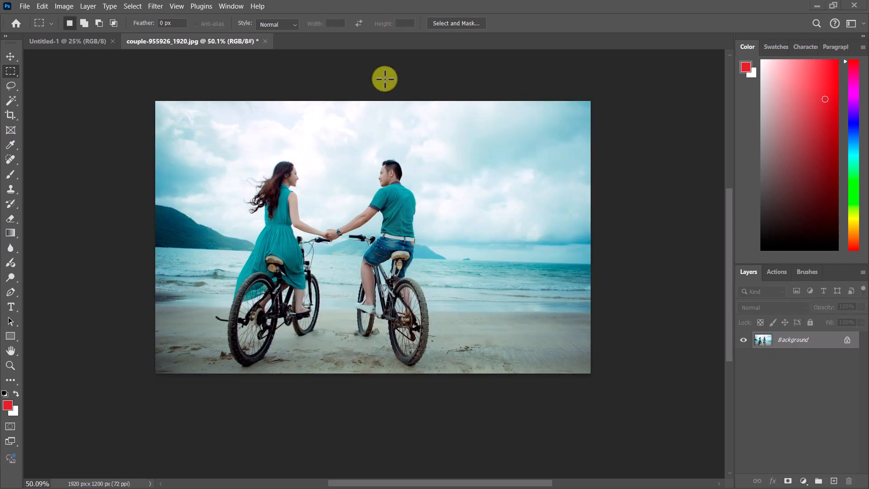
Step: Switch to the Rectangular Marquee Tool and draw a rectangular selection around the couple
{"action": "left_click", "coordinate": [209, 74]}
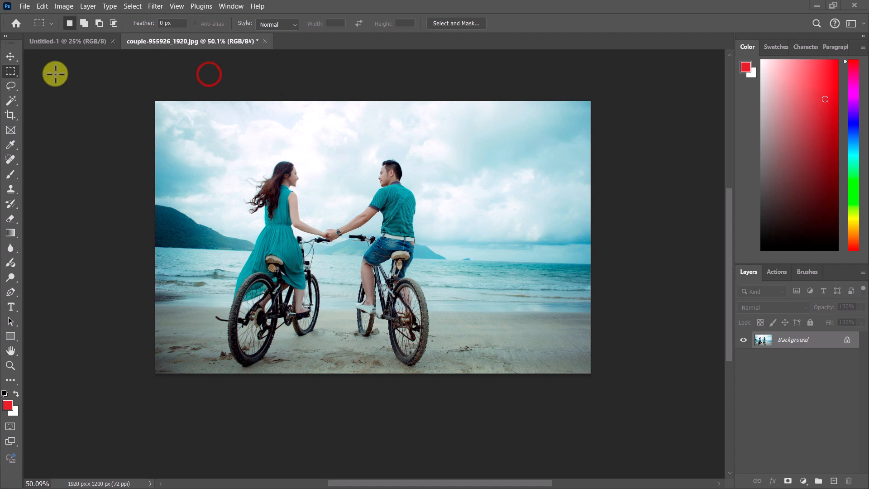
{"action": "right_click", "coordinate": [11, 71]}
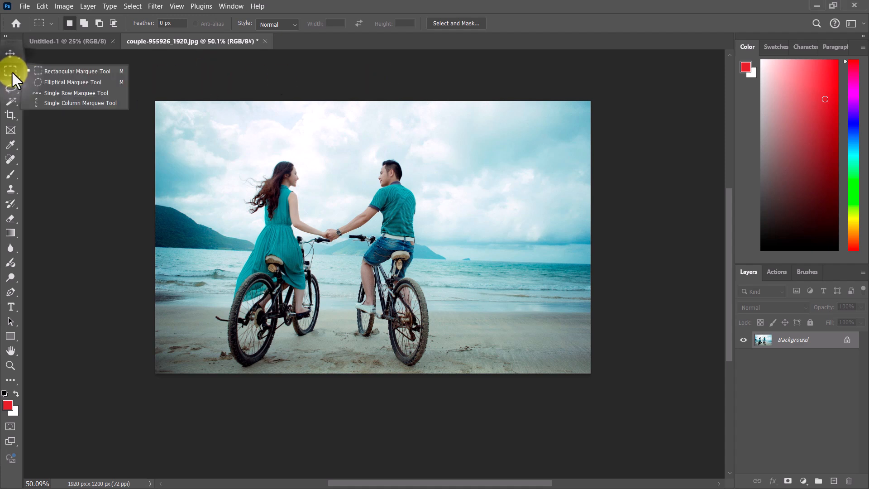
{"action": "left_click", "coordinate": [49, 72]}
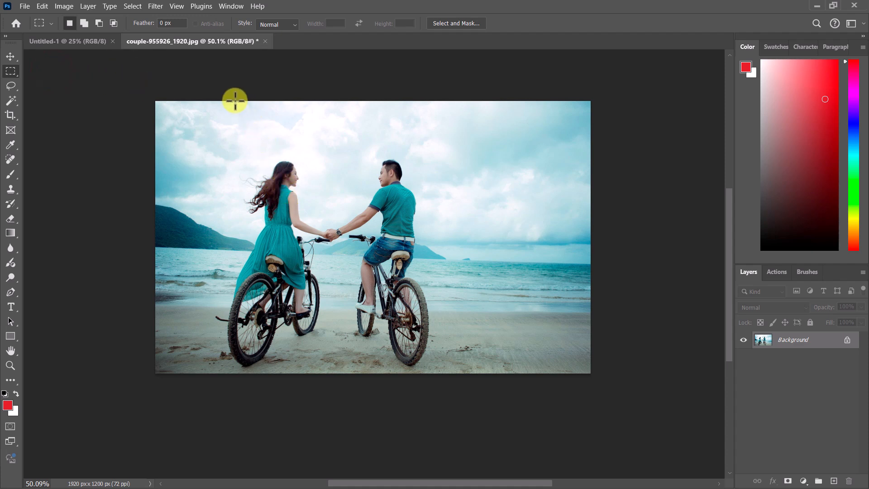
{"action": "left_click_drag", "start_coordinate": [235, 101], "coordinate": [436, 376]}
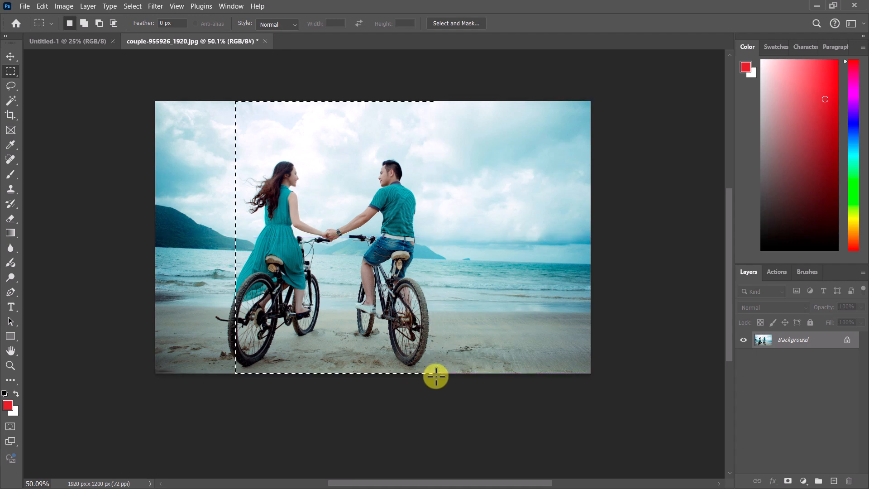
Step: Copy the rectangular selection to a new layer with Layer Via Copy
{"action": "scroll", "coordinate": [323, 176], "scroll_direction": "up", "scroll_amount": 1}
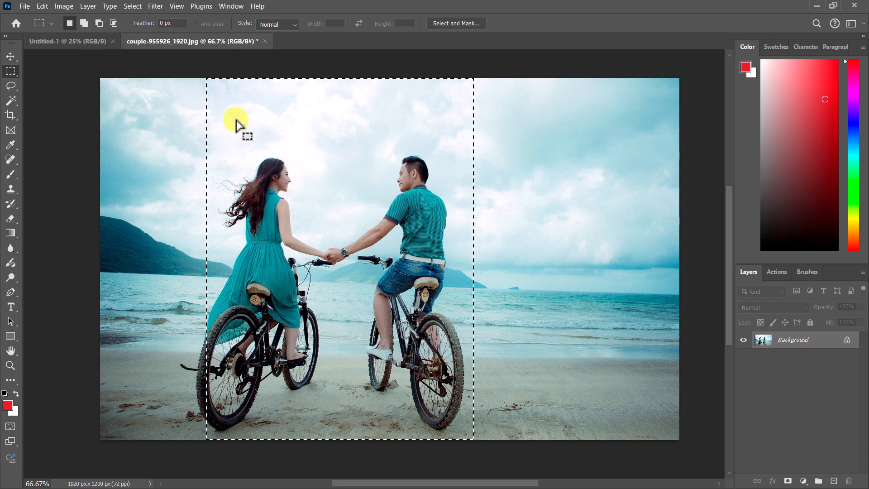
{"action": "right_click", "coordinate": [267, 116]}
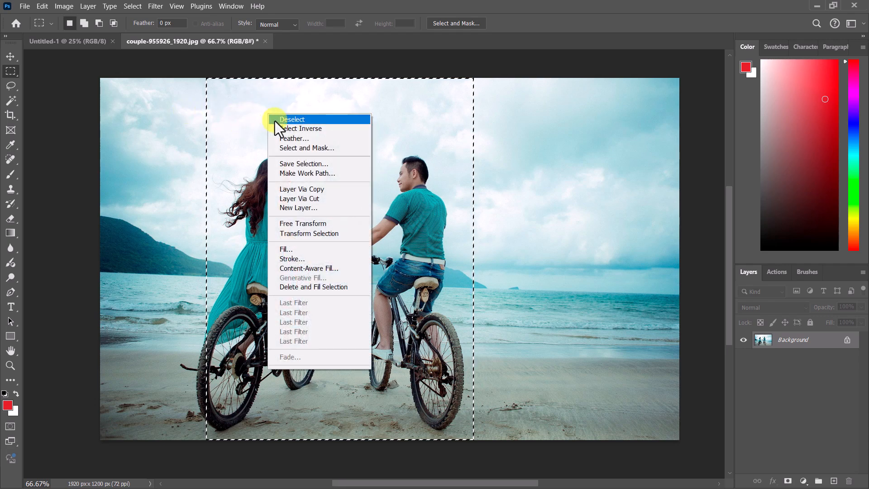
{"action": "left_click", "coordinate": [307, 189]}
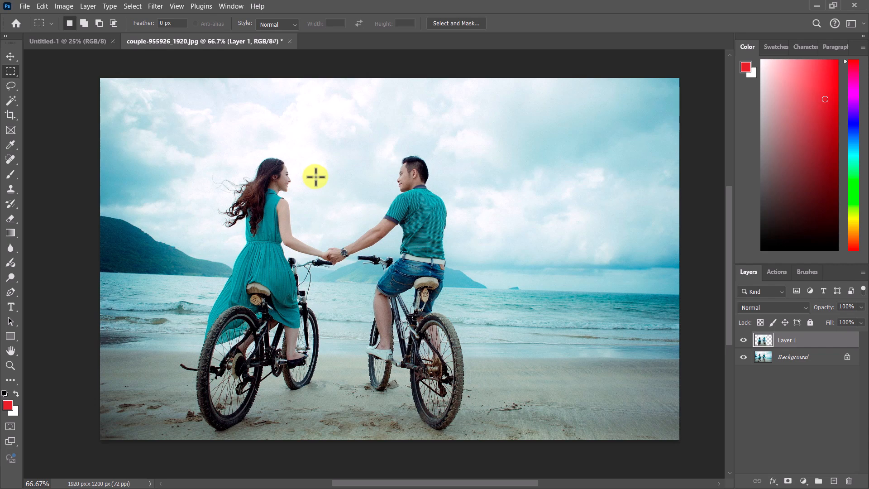
Step: Select the Background layer and add a Black & White adjustment layer above it
{"action": "left_click", "coordinate": [798, 356]}
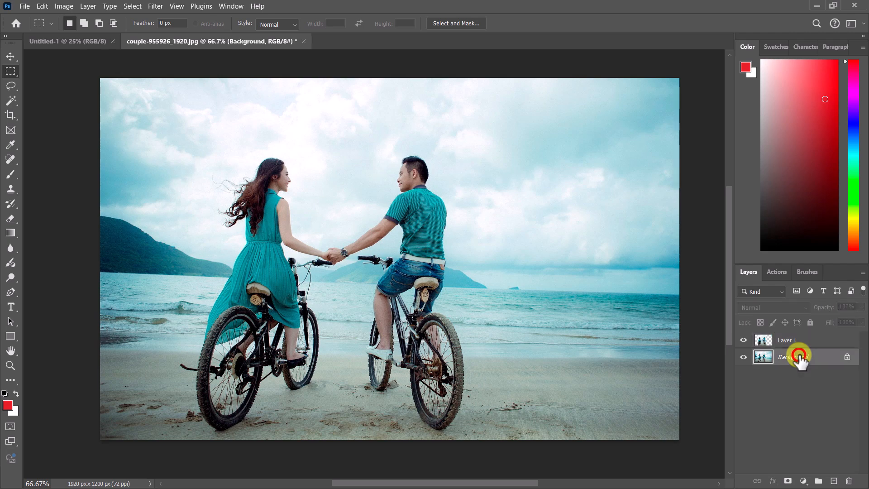
{"action": "left_click", "coordinate": [803, 481]}
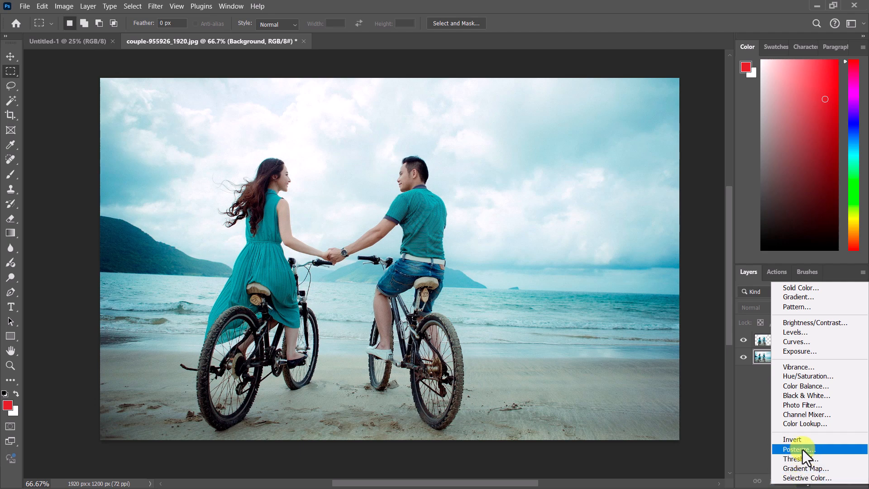
{"action": "left_click", "coordinate": [813, 397]}
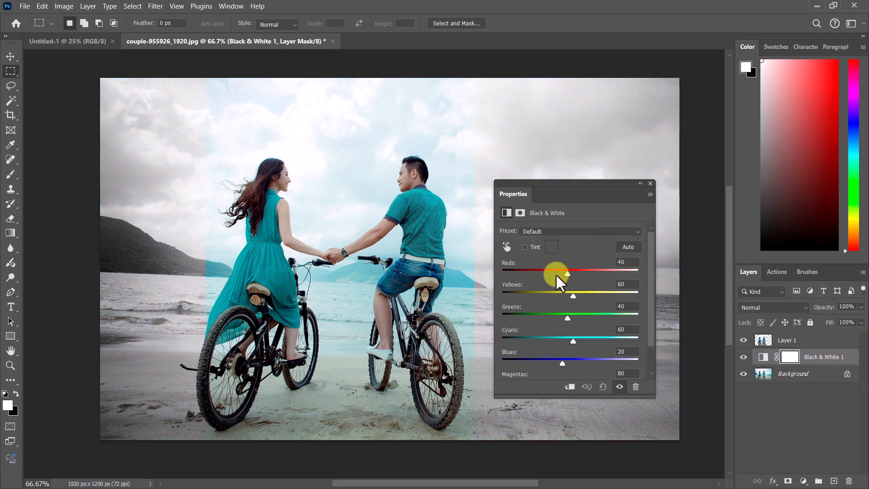
Step: Move the Properties panel aside and apply the Green Filter preset to the Black & White adjustment
{"action": "left_click_drag", "start_coordinate": [553, 197], "coordinate": [317, 242]}
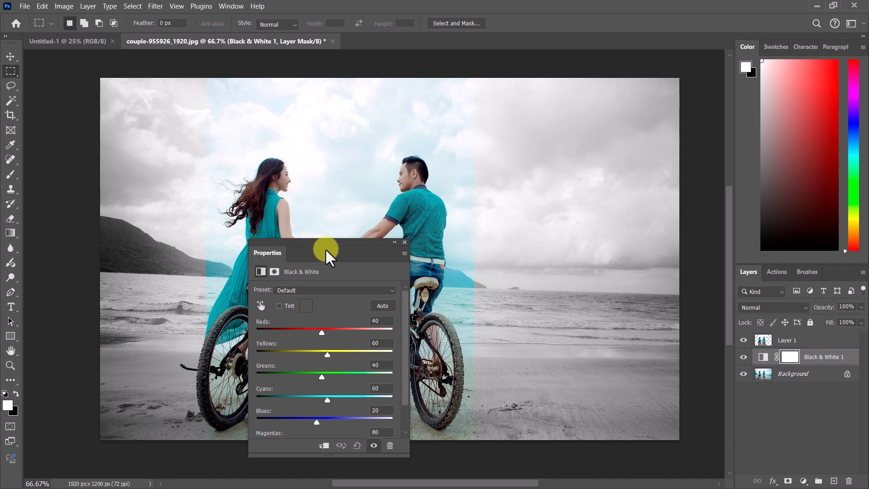
{"action": "left_click_drag", "start_coordinate": [325, 248], "coordinate": [143, 132]}
{"action": "left_click", "coordinate": [135, 178]}
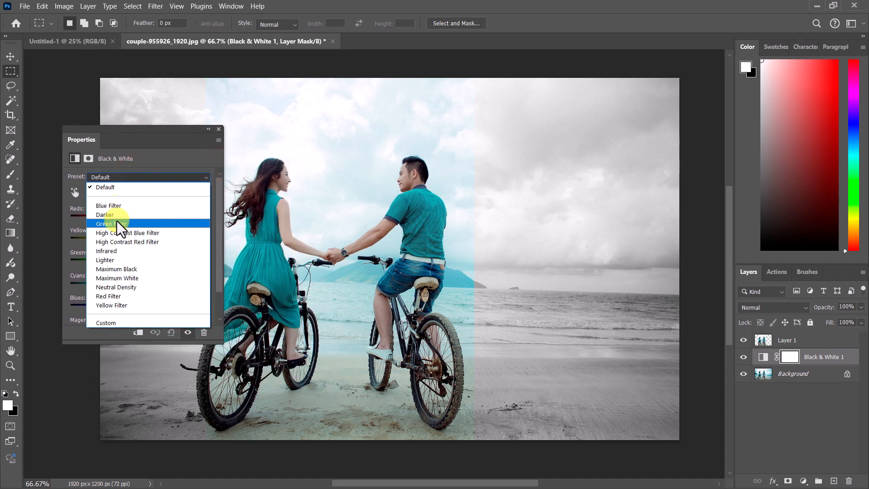
{"action": "left_click", "coordinate": [117, 222]}
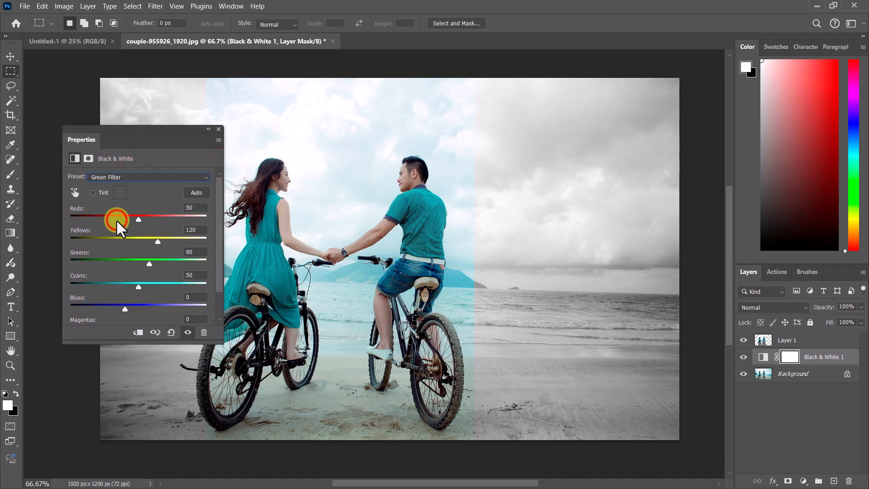
Step: Change the Black & White preset to High Contrast Blue Filter and close the Properties panel
{"action": "left_click", "coordinate": [121, 176]}
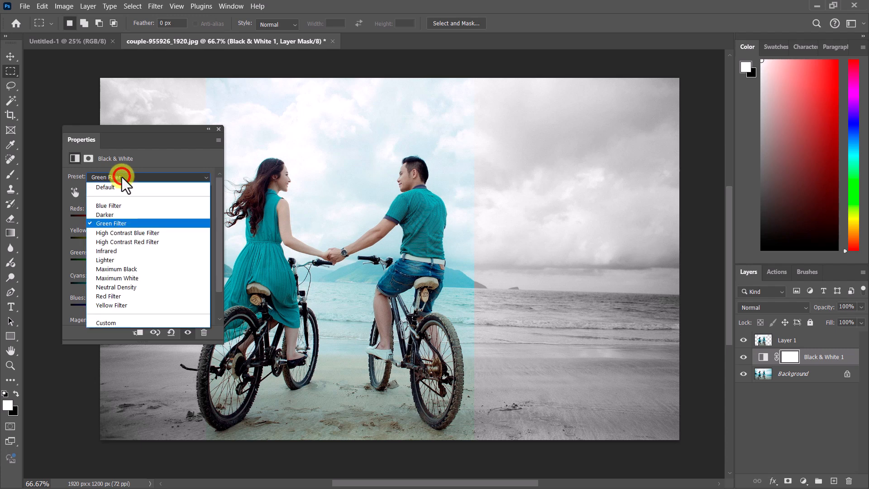
{"action": "left_click", "coordinate": [133, 233]}
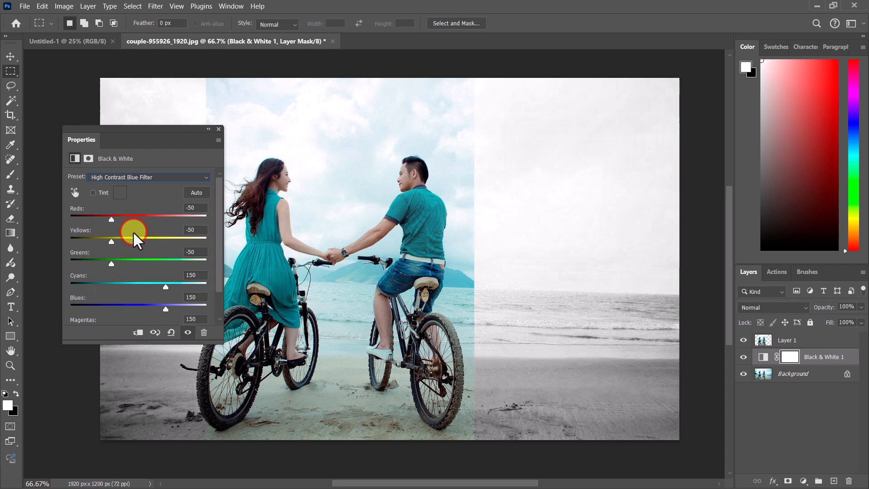
{"action": "left_click", "coordinate": [218, 128]}
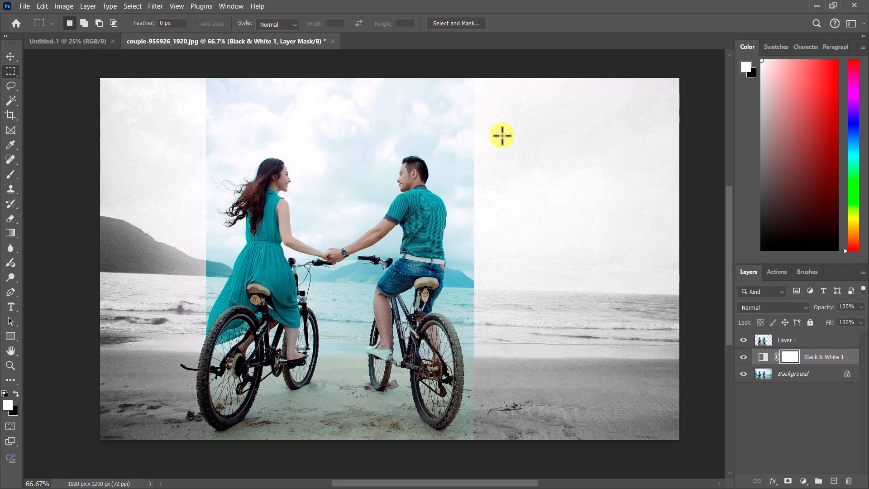
Step: Delete the Black & White adjustment layer's mask
{"action": "scroll", "coordinate": [502, 136], "scroll_direction": "up", "scroll_amount": 4}
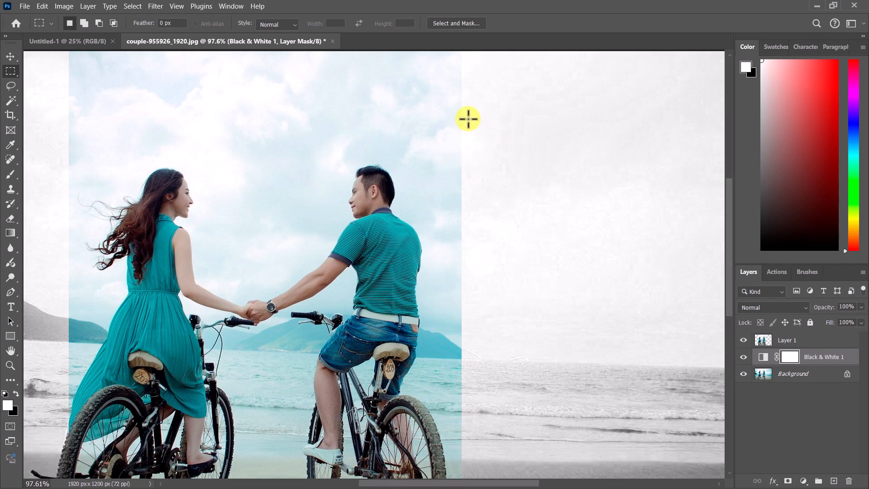
{"action": "scroll", "coordinate": [467, 118], "scroll_direction": "down", "scroll_amount": 4}
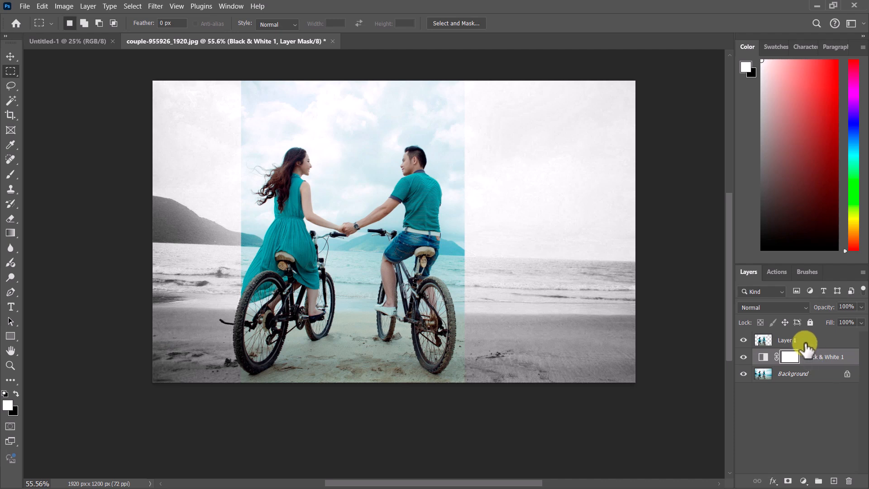
{"action": "left_click", "coordinate": [848, 481]}
{"action": "left_click", "coordinate": [409, 197]}
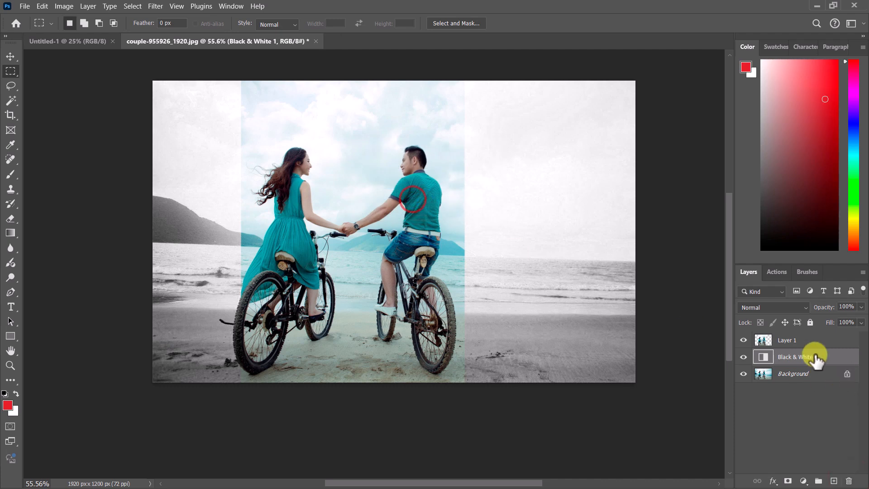
Step: Delete the Black & White adjustment layer and Layer 1, leaving only the Background
{"action": "left_click", "coordinate": [848, 481]}
{"action": "left_click", "coordinate": [417, 197]}
{"action": "left_click", "coordinate": [790, 340]}
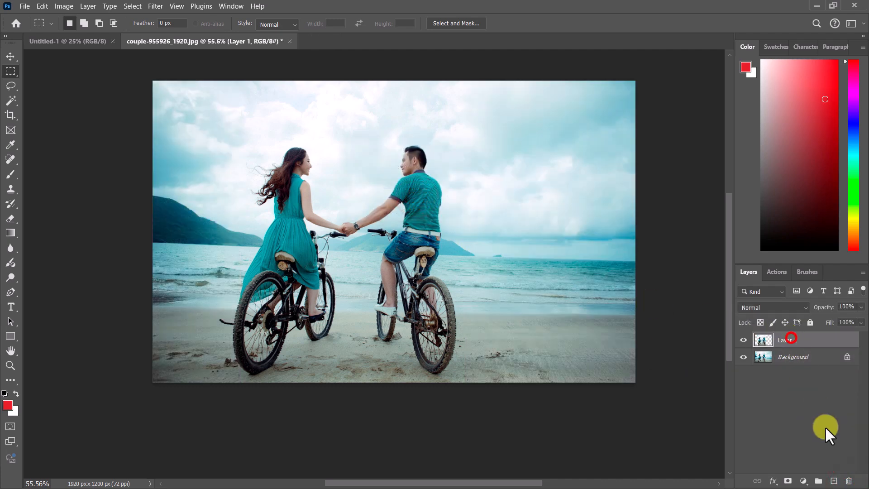
{"action": "left_click", "coordinate": [848, 481]}
{"action": "left_click", "coordinate": [405, 196]}
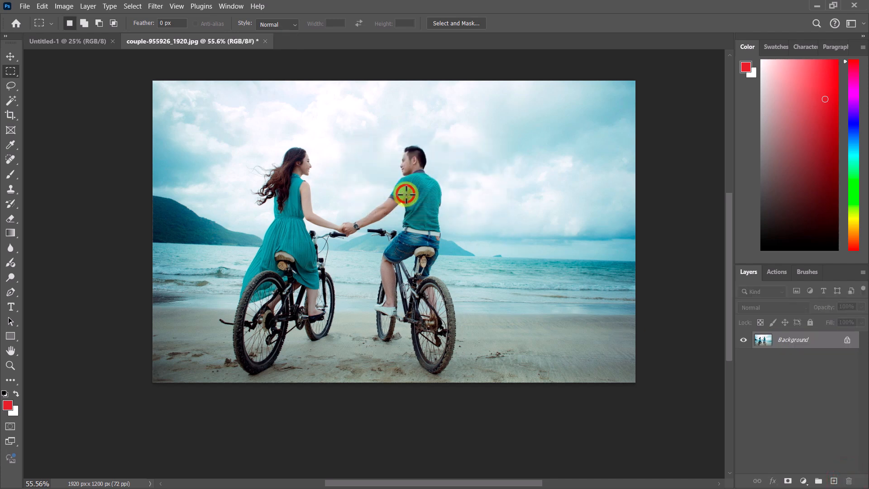
Step: Draw a circular selection around the couple with the Elliptical Marquee tool at 0 px feather
{"action": "left_click_drag", "start_coordinate": [9, 74], "coordinate": [56, 83]}
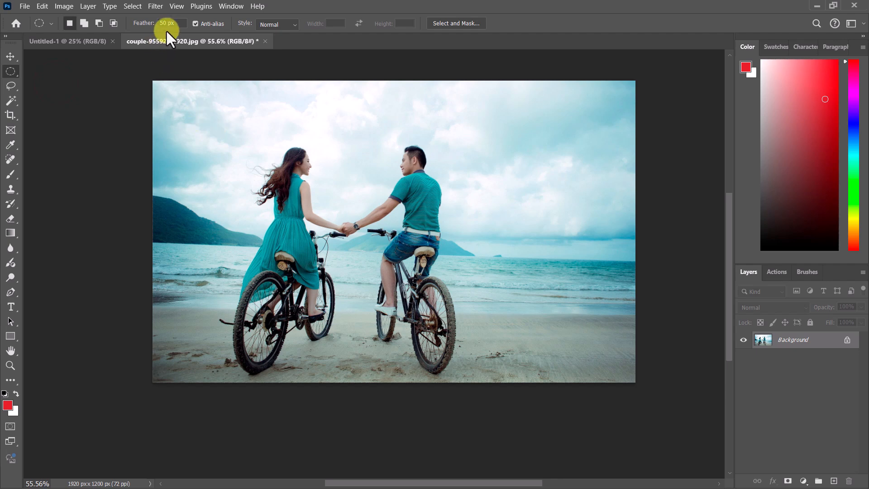
{"action": "left_click_drag", "start_coordinate": [180, 22], "coordinate": [138, 22]}
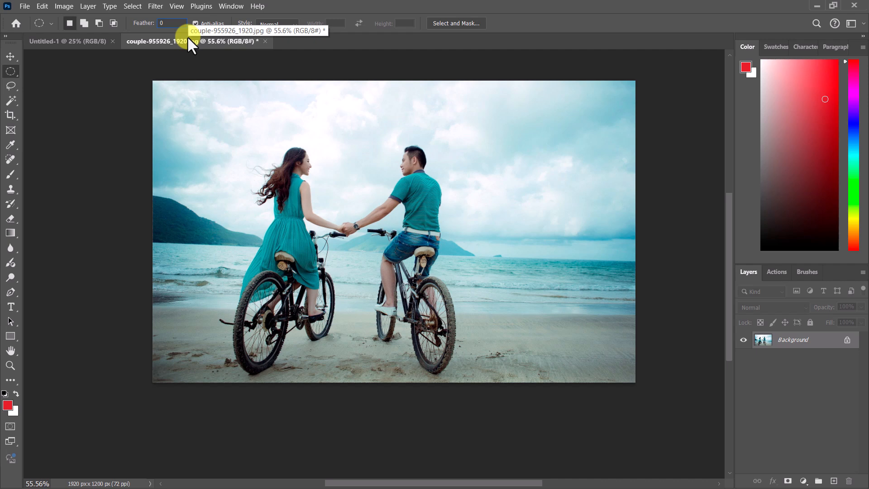
{"action": "left_click", "coordinate": [218, 110]}
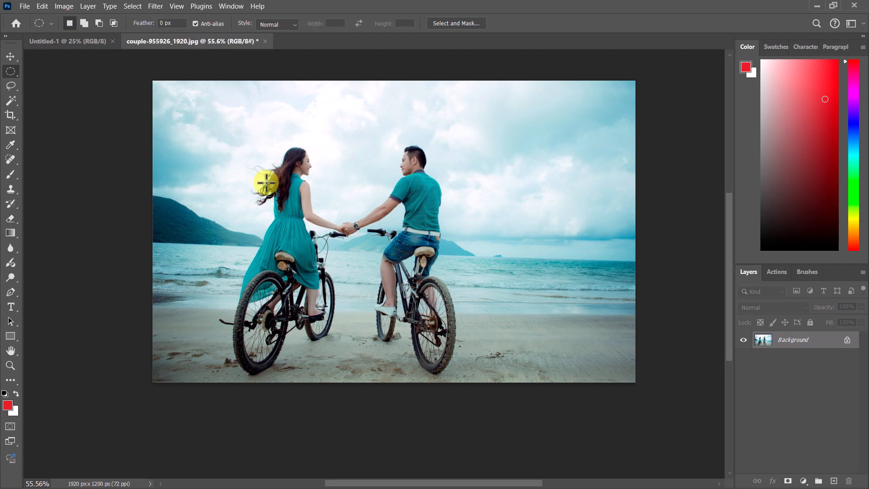
{"action": "left_click_drag", "start_coordinate": [246, 131], "coordinate": [492, 388]}
{"action": "left_click_drag", "start_coordinate": [372, 318], "coordinate": [360, 291]}
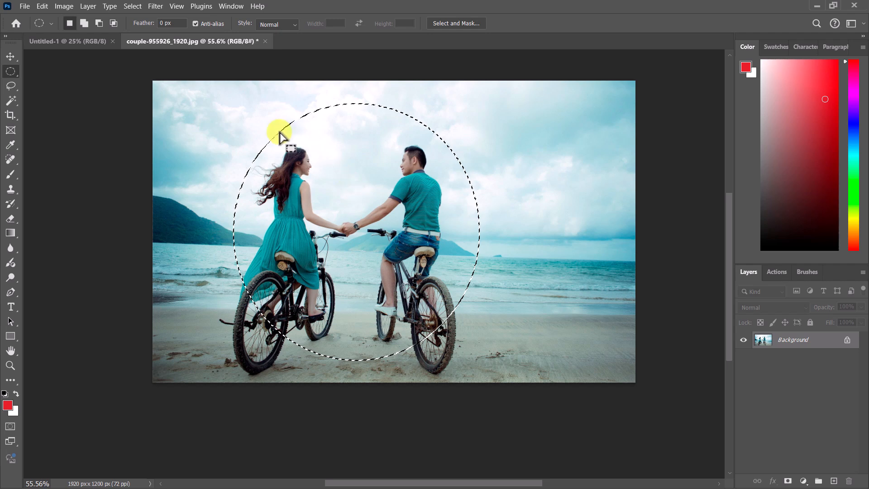
Step: Feather the circular selection by 150 pixels
{"action": "right_click", "coordinate": [344, 167]}
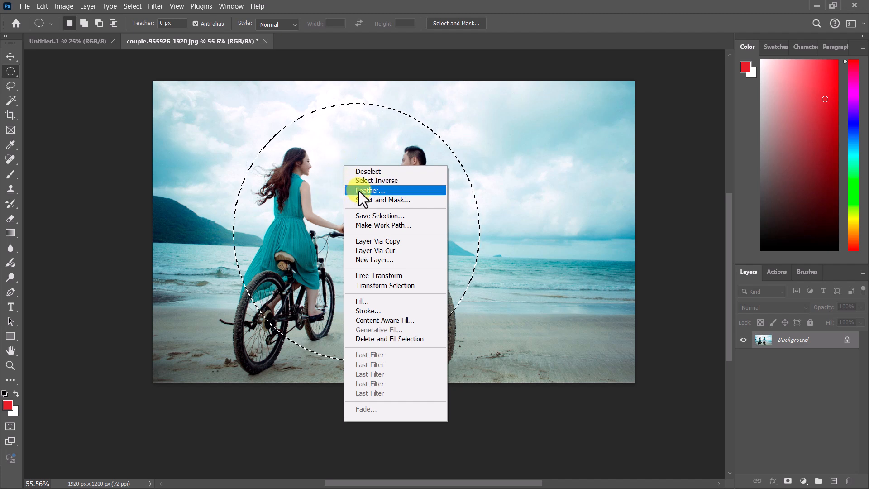
{"action": "left_click", "coordinate": [360, 191]}
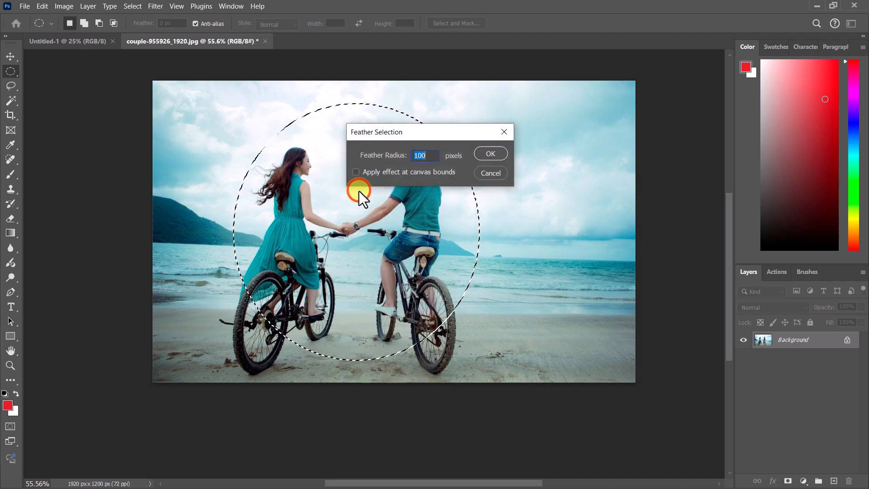
{"action": "type", "text": "150"}
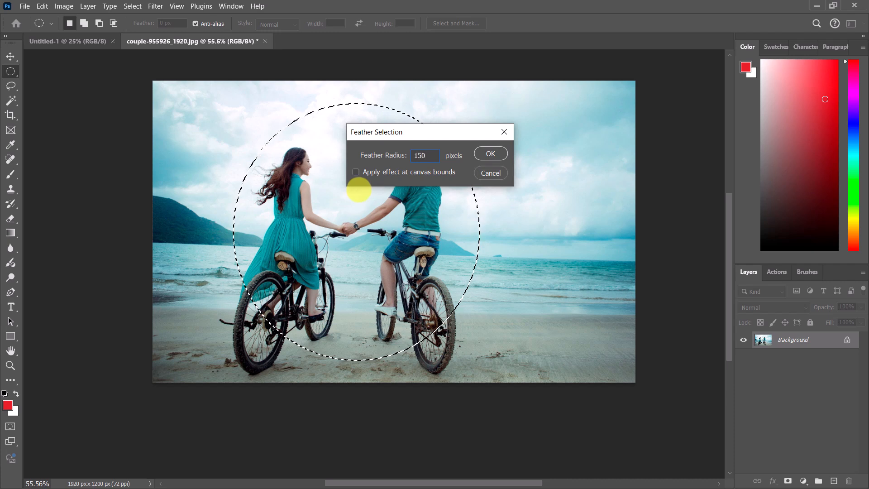
{"action": "left_click", "coordinate": [490, 153]}
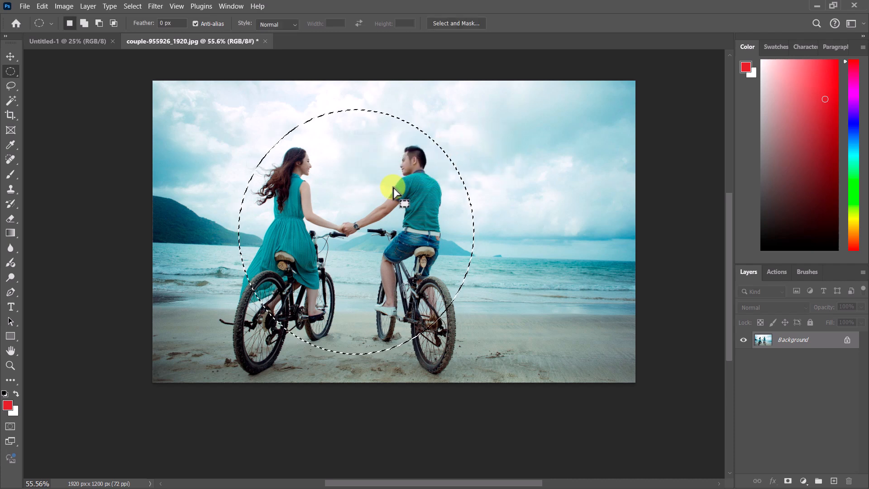
Step: Copy the feathered selection onto a new layer
{"action": "right_click", "coordinate": [342, 170]}
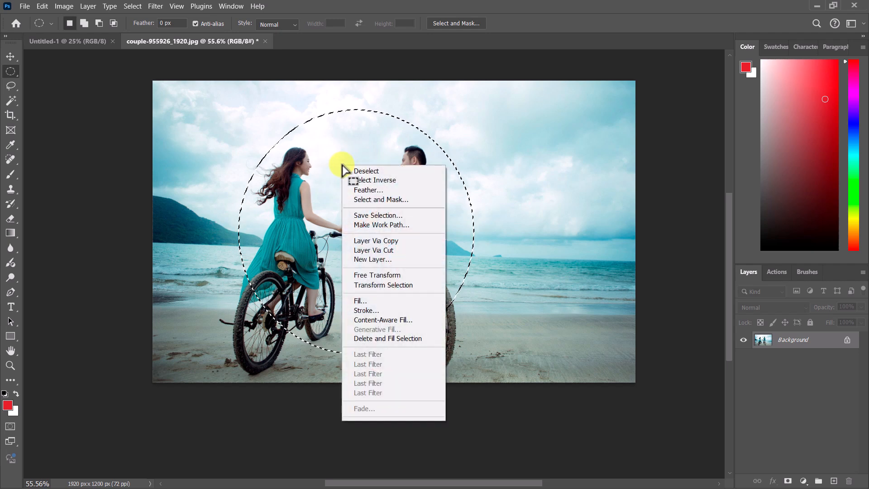
{"action": "left_click", "coordinate": [387, 241]}
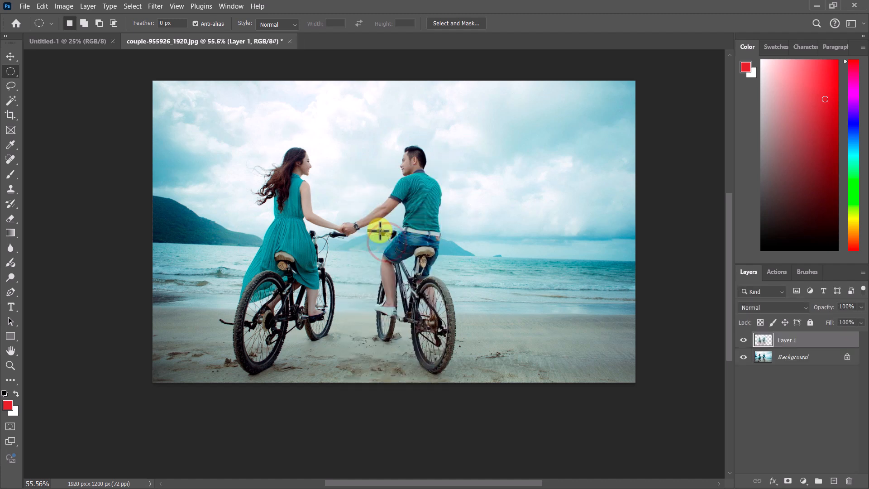
Step: Select the Background layer and add a Gradient Fill layer above it
{"action": "left_click", "coordinate": [792, 360]}
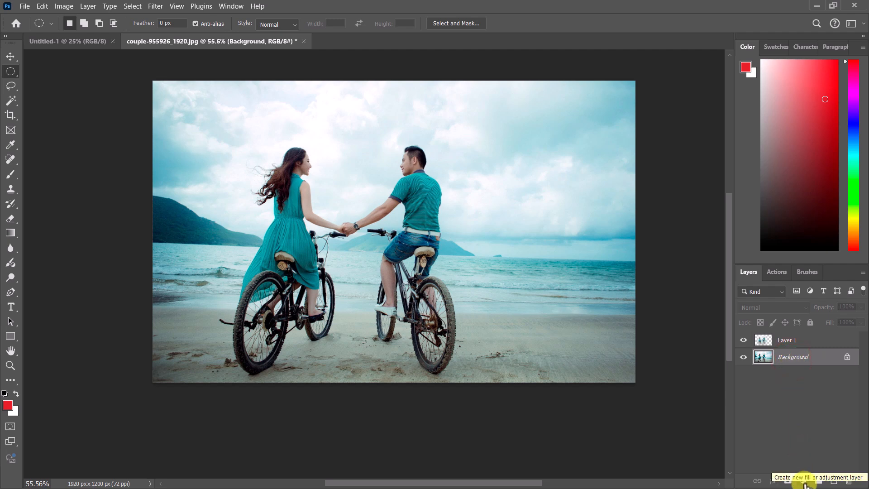
{"action": "left_click", "coordinate": [805, 482]}
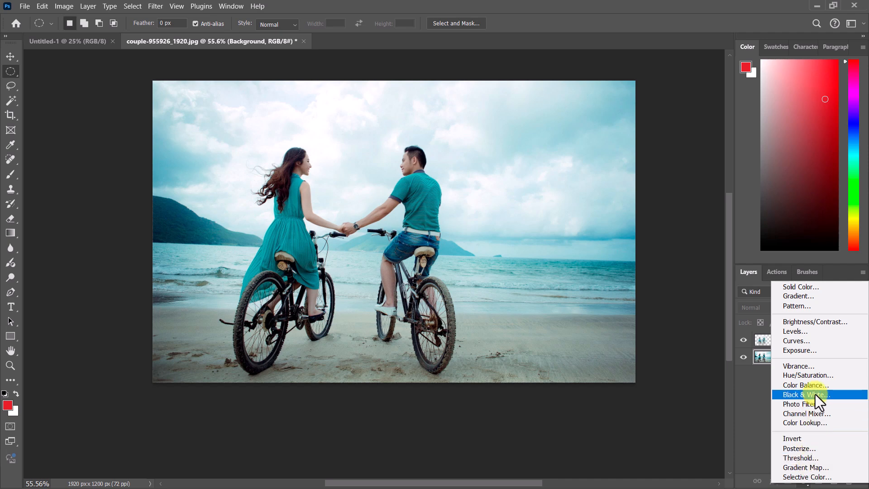
{"action": "left_click", "coordinate": [810, 296]}
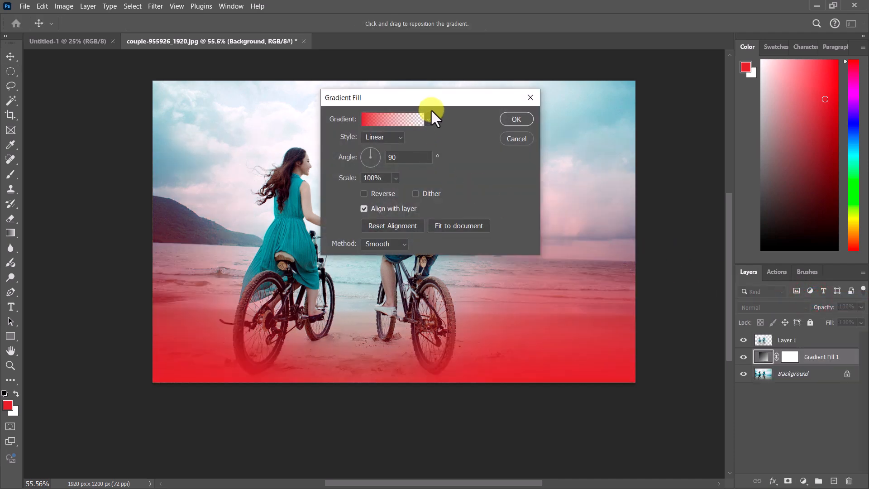
Step: Set the gradient's left color stop to dark blue 052d7e, sampled from the sky and darkened
{"action": "left_click_drag", "start_coordinate": [430, 101], "coordinate": [642, 63]}
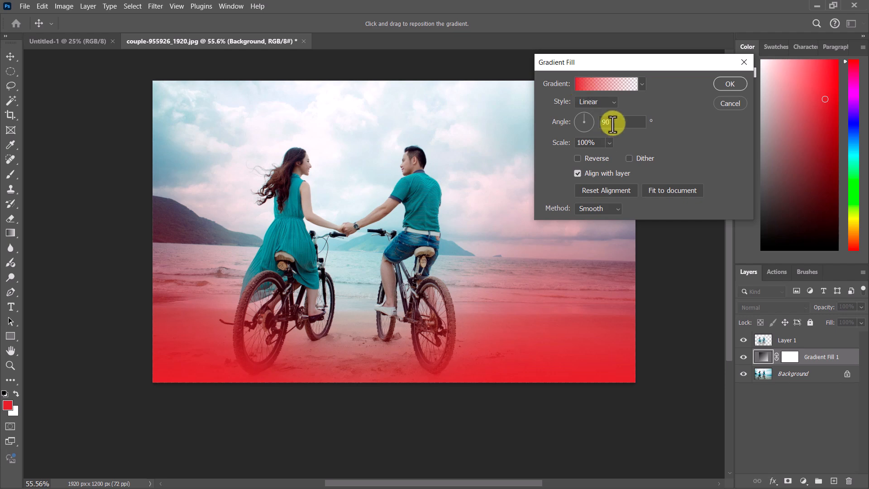
{"action": "left_click", "coordinate": [588, 85]}
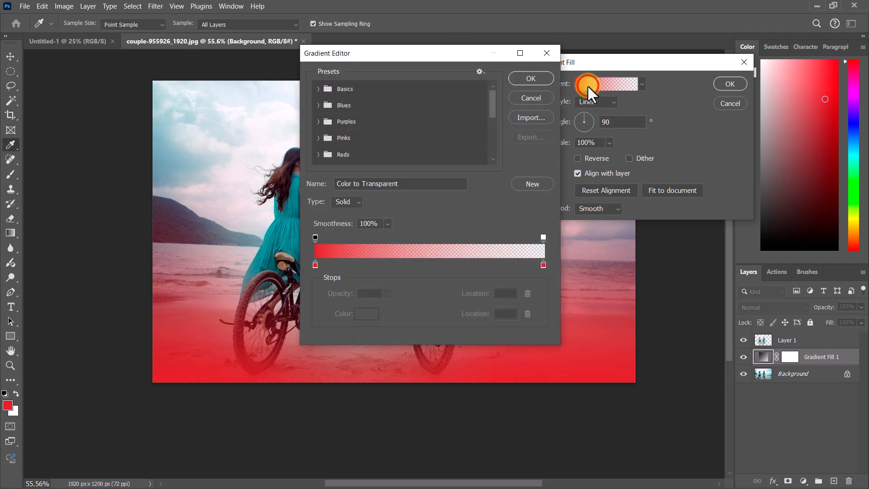
{"action": "left_click", "coordinate": [315, 265]}
{"action": "left_click", "coordinate": [368, 315]}
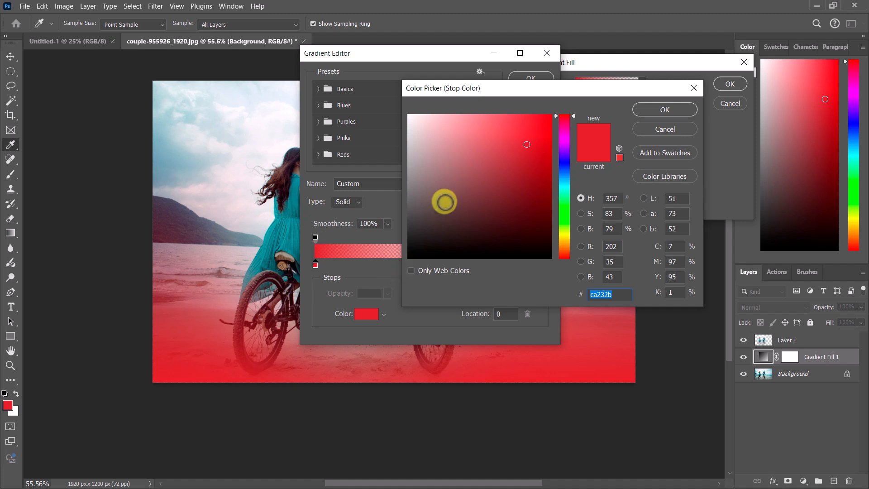
{"action": "left_click", "coordinate": [169, 153]}
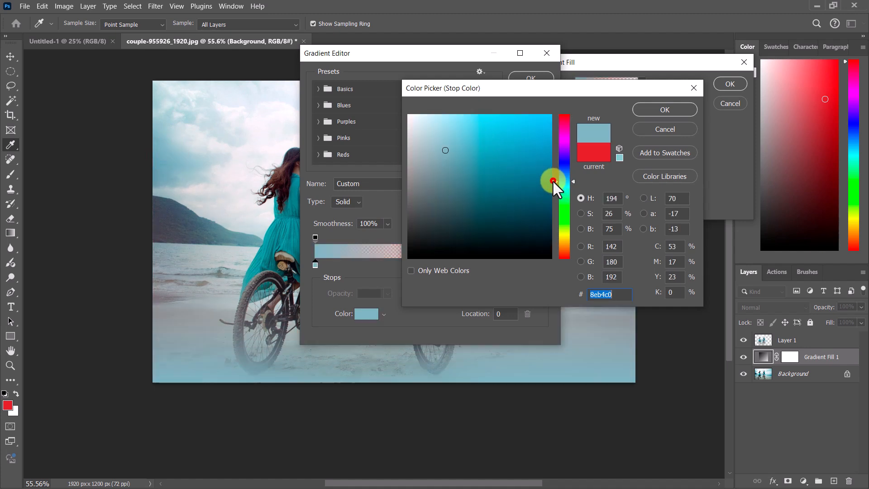
{"action": "mouse_move", "coordinate": [553, 181]}
{"action": "left_mouse_down"}
{"action": "mouse_move", "coordinate": [553, 171]}
{"action": "mouse_move", "coordinate": [493, 155]}
{"action": "mouse_move", "coordinate": [518, 155]}
{"action": "left_mouse_up"}
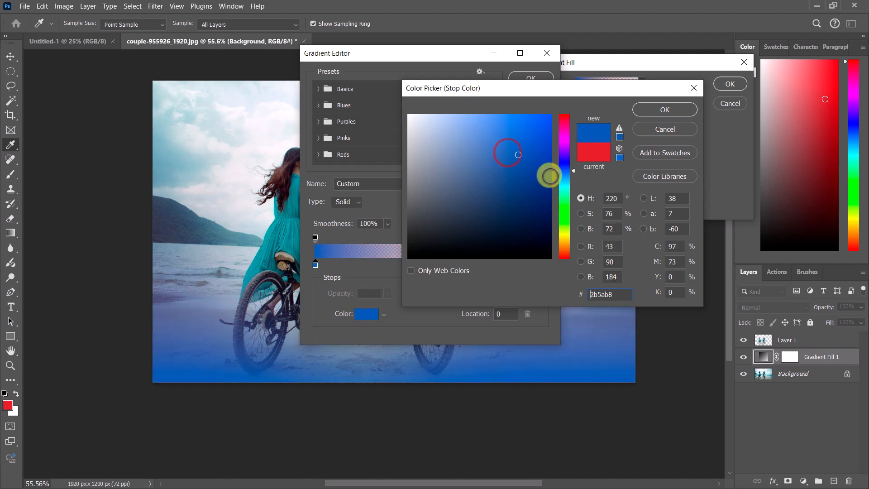
{"action": "left_click", "coordinate": [546, 187]}
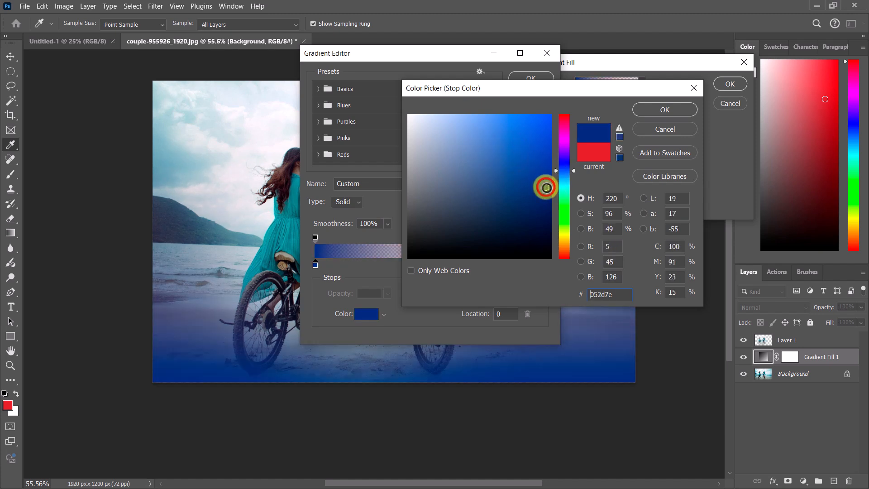
{"action": "left_click", "coordinate": [650, 111]}
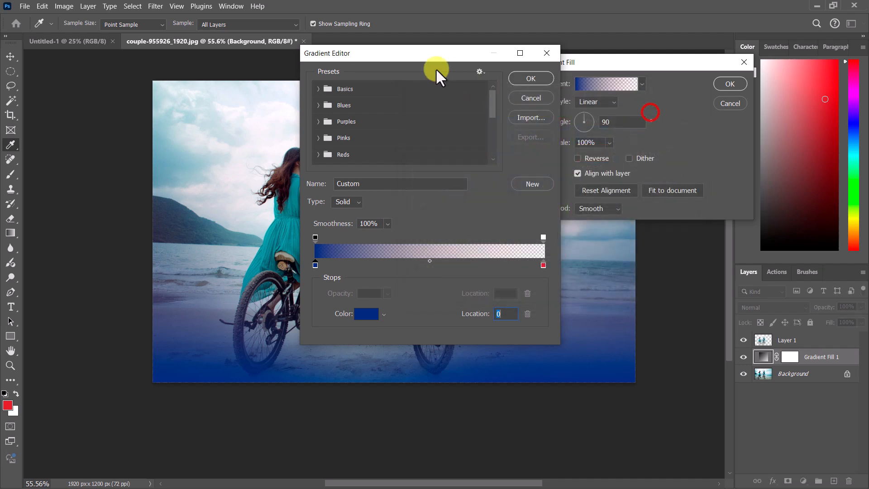
{"action": "left_click", "coordinate": [529, 80]}
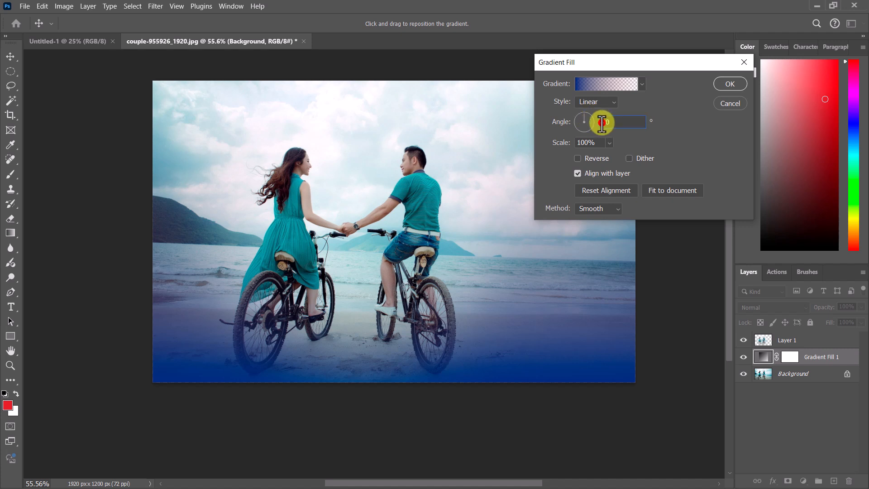
Step: Set the gradient fill angle to -90° and apply it
{"action": "type", "text": "-"}
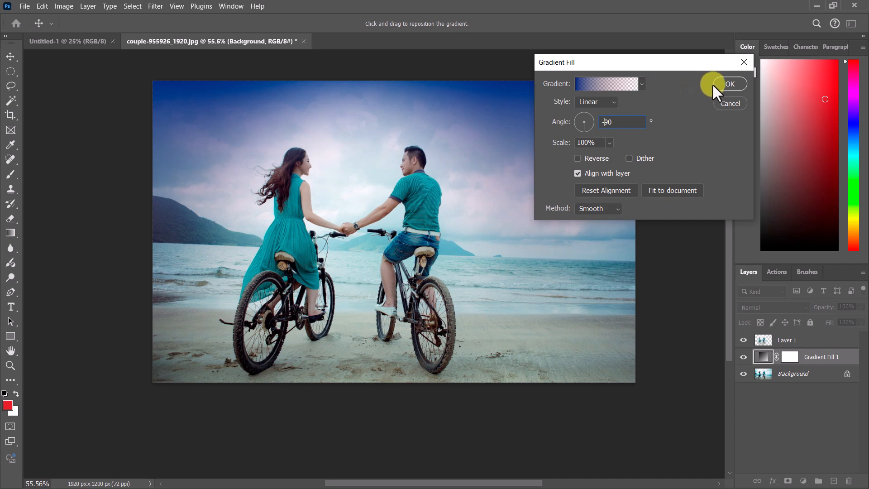
{"action": "left_click", "coordinate": [729, 84]}
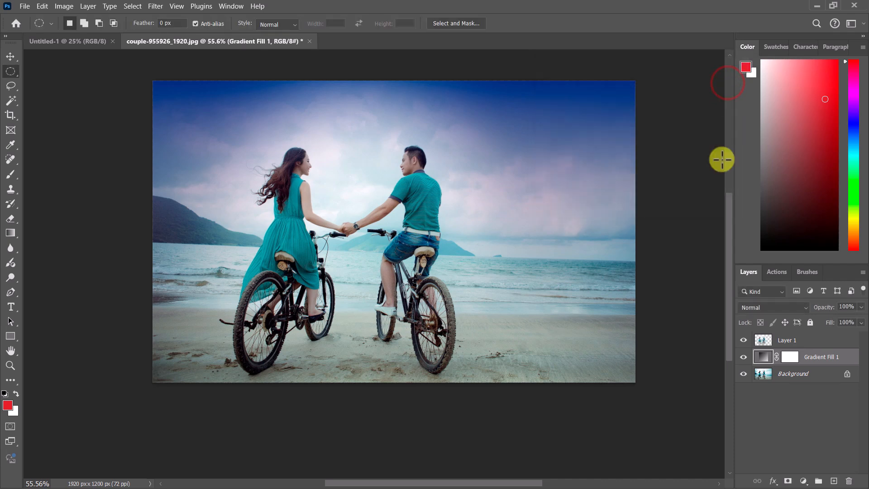
Step: Toggle the Gradient Fill layer's visibility to compare the image with and without it
{"action": "left_click", "coordinate": [743, 357]}
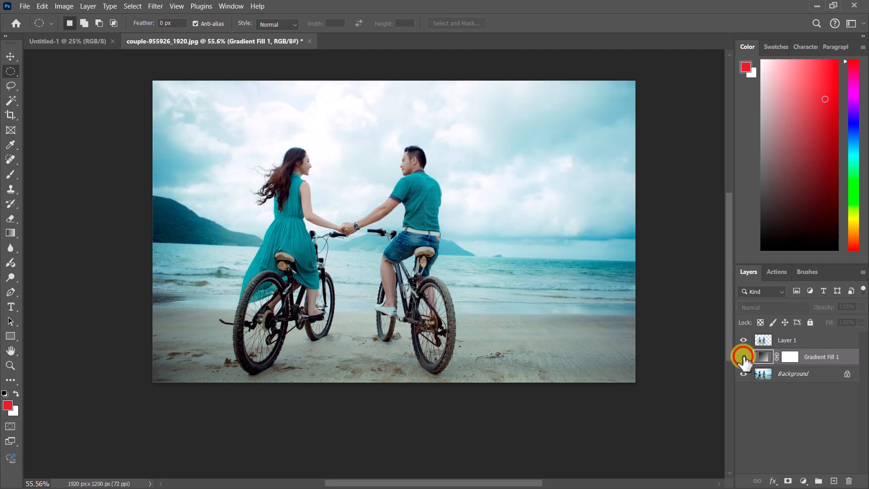
{"action": "left_click", "coordinate": [744, 357]}
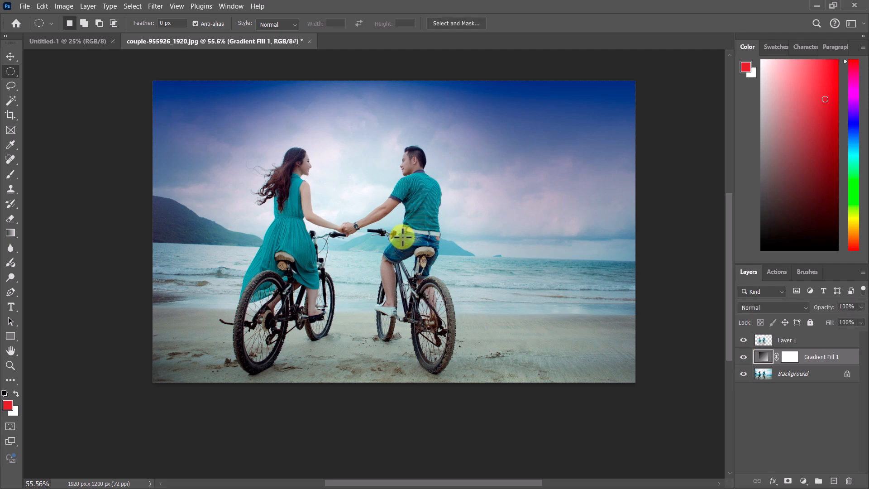
{"action": "key", "text": "ctrl+comma"}
{"action": "key", "text": "ctrl+comma"}
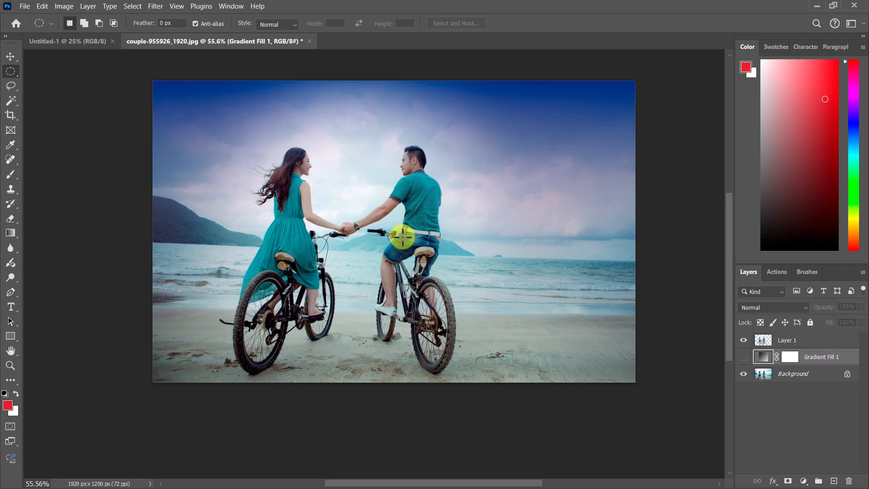
{"action": "key", "text": "ctrl+comma"}
{"action": "key", "text": "ctrl+comma"}
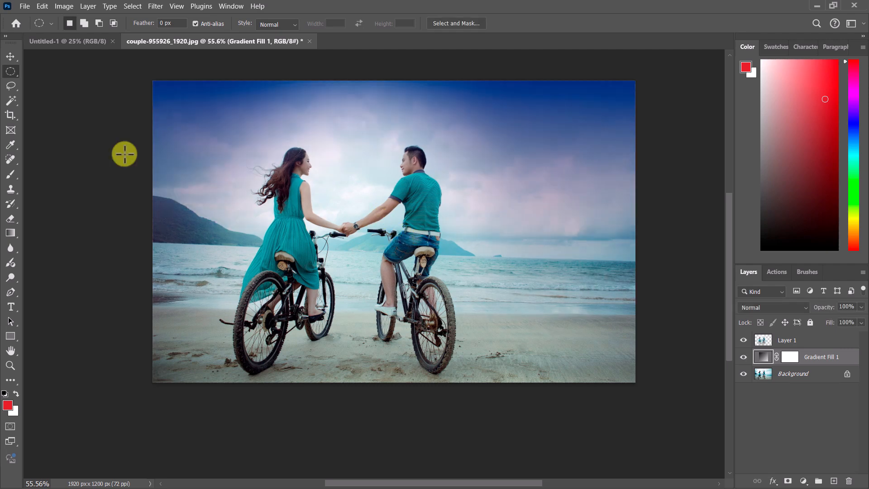
Step: Revert the image to its last saved state
{"action": "left_click", "coordinate": [23, 7]}
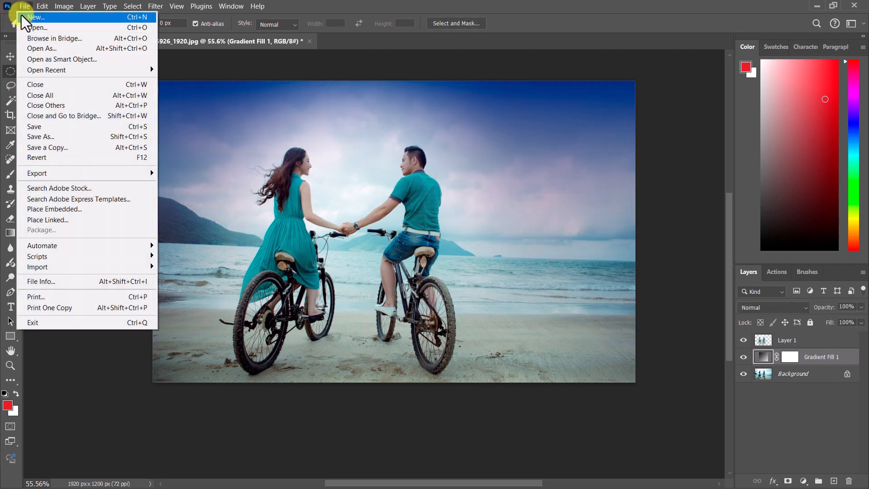
{"action": "left_click", "coordinate": [47, 161]}
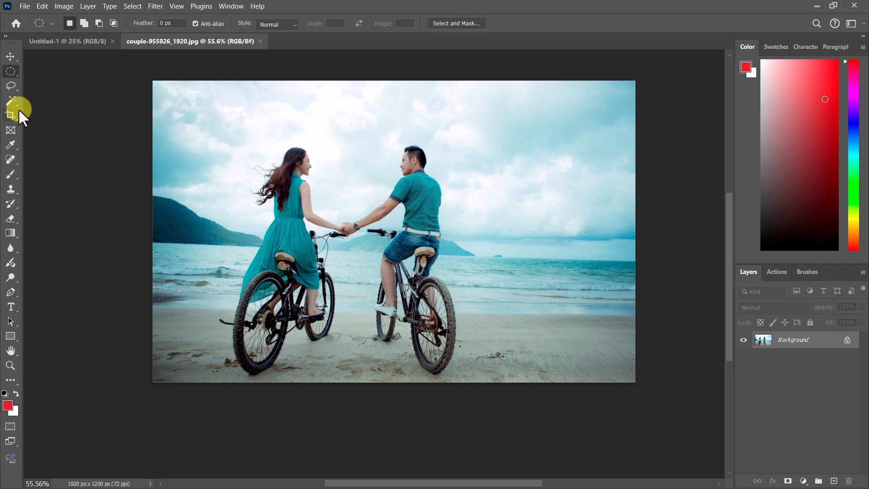
Step: Switch to the Lasso tool and reset its options to defaults
{"action": "left_click", "coordinate": [14, 86]}
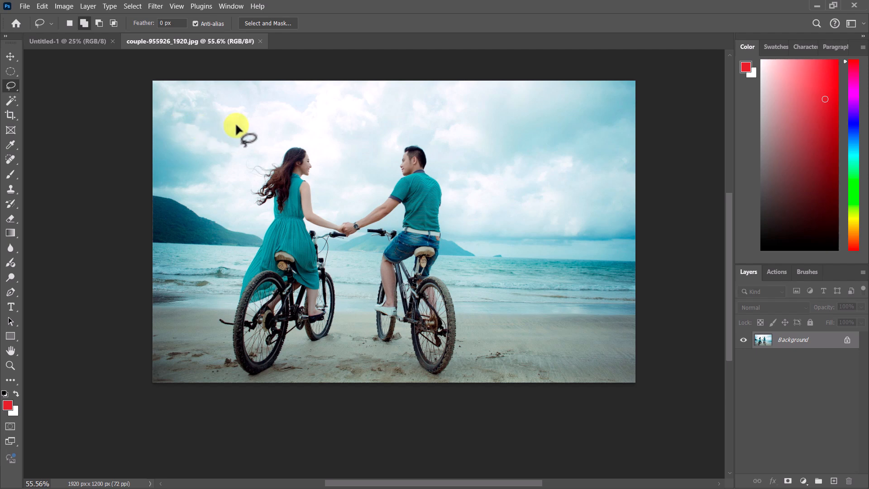
{"action": "left_click", "coordinate": [52, 24]}
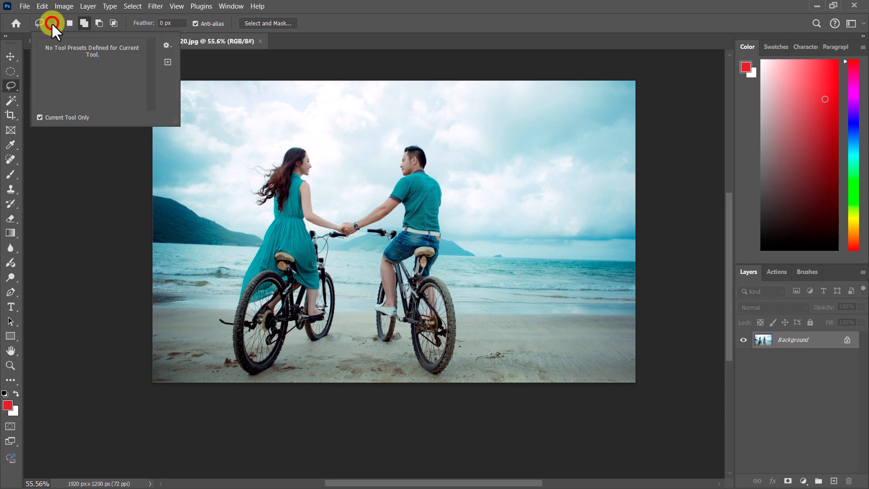
{"action": "left_click", "coordinate": [167, 45]}
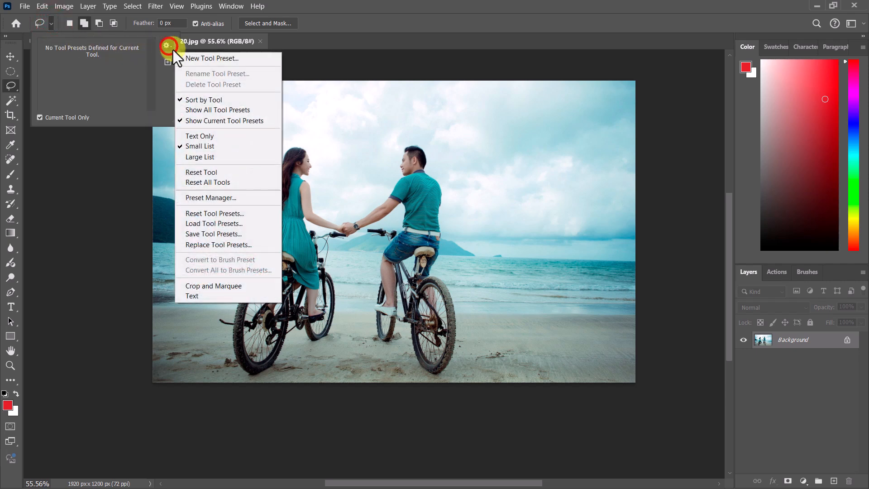
{"action": "left_click", "coordinate": [214, 171]}
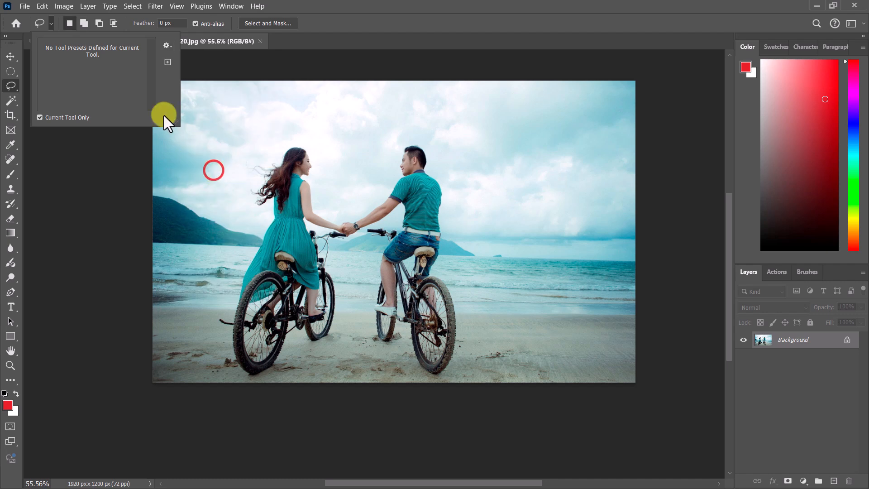
Step: Draw a freehand lasso selection around the couple and feather it with a 250-pixel radius
{"action": "left_click", "coordinate": [324, 22]}
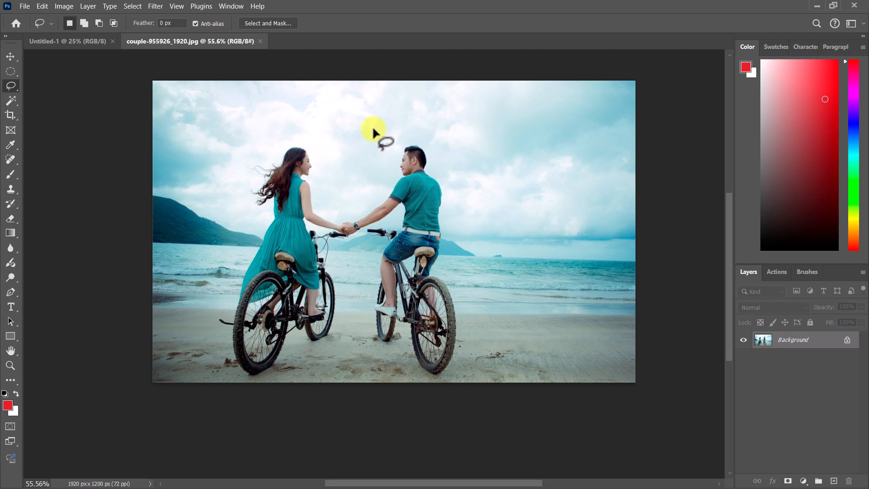
{"action": "mouse_move", "coordinate": [417, 128]}
{"action": "left_mouse_down"}
{"action": "mouse_move", "coordinate": [341, 105]}
{"action": "mouse_move", "coordinate": [286, 118]}
{"action": "mouse_move", "coordinate": [248, 156]}
{"action": "mouse_move", "coordinate": [234, 199]}
{"action": "mouse_move", "coordinate": [233, 308]}
{"action": "mouse_move", "coordinate": [299, 295]}
{"action": "mouse_move", "coordinate": [346, 300]}
{"action": "mouse_move", "coordinate": [375, 341]}
{"action": "mouse_move", "coordinate": [437, 372]}
{"action": "mouse_move", "coordinate": [480, 344]}
{"action": "mouse_move", "coordinate": [462, 221]}
{"action": "mouse_move", "coordinate": [475, 161]}
{"action": "mouse_move", "coordinate": [454, 117]}
{"action": "mouse_move", "coordinate": [430, 100]}
{"action": "mouse_move", "coordinate": [389, 110]}
{"action": "left_mouse_up"}
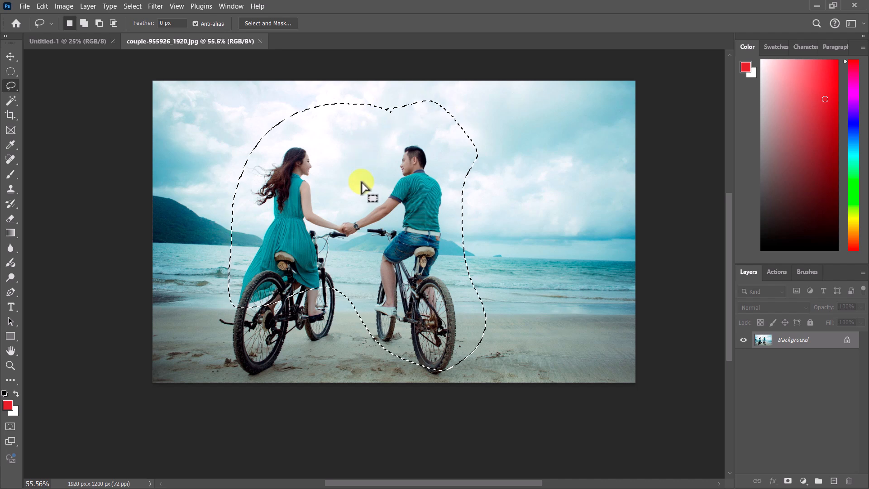
{"action": "right_click", "coordinate": [351, 147]}
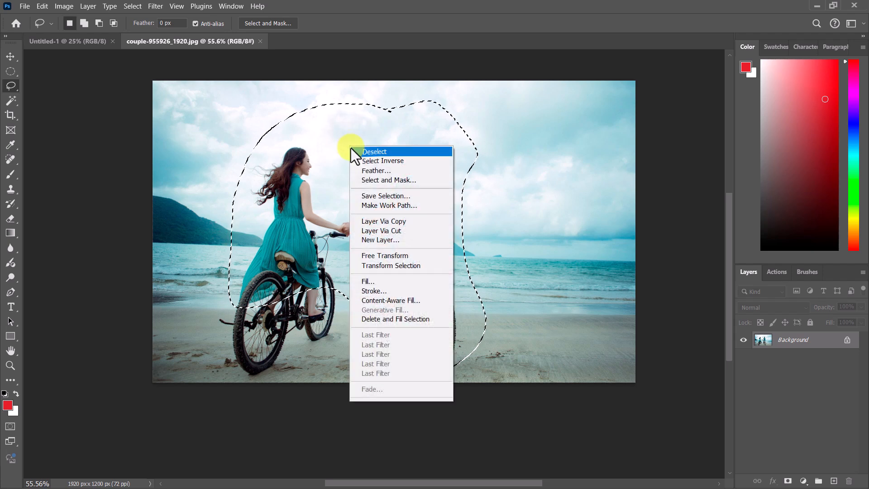
{"action": "left_click", "coordinate": [380, 171]}
{"action": "type", "text": "250"}
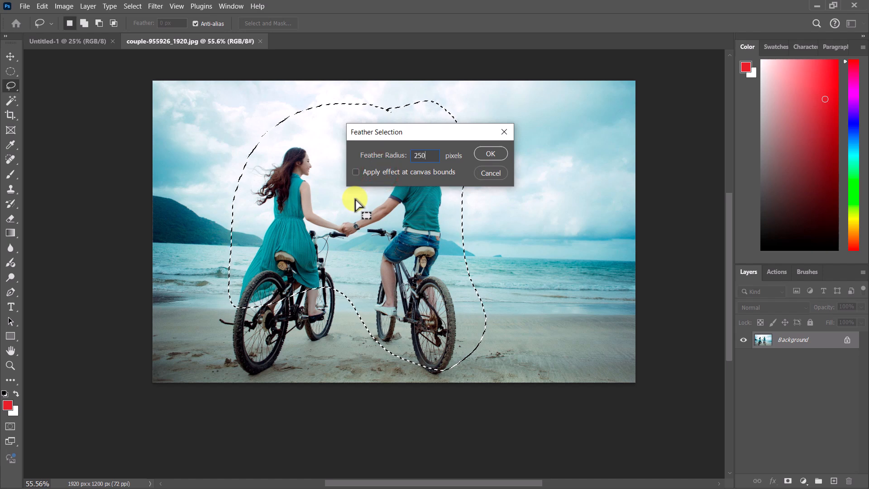
{"action": "left_click", "coordinate": [494, 154]}
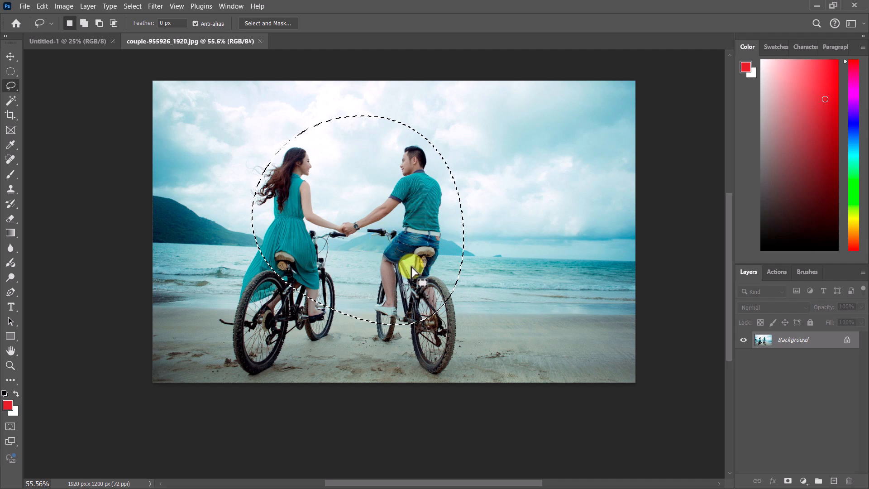
Step: Add a new blank layer and then a Gradient Map adjustment layer above it
{"action": "left_click", "coordinate": [834, 480]}
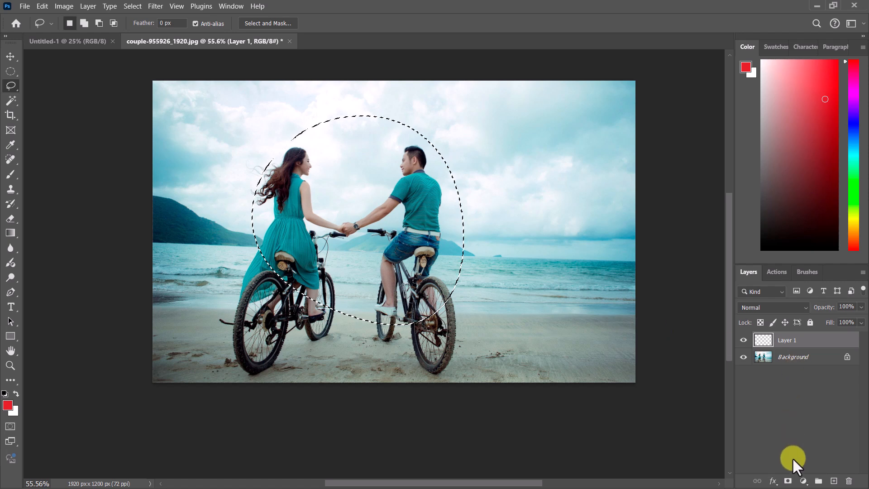
{"action": "left_click", "coordinate": [803, 481]}
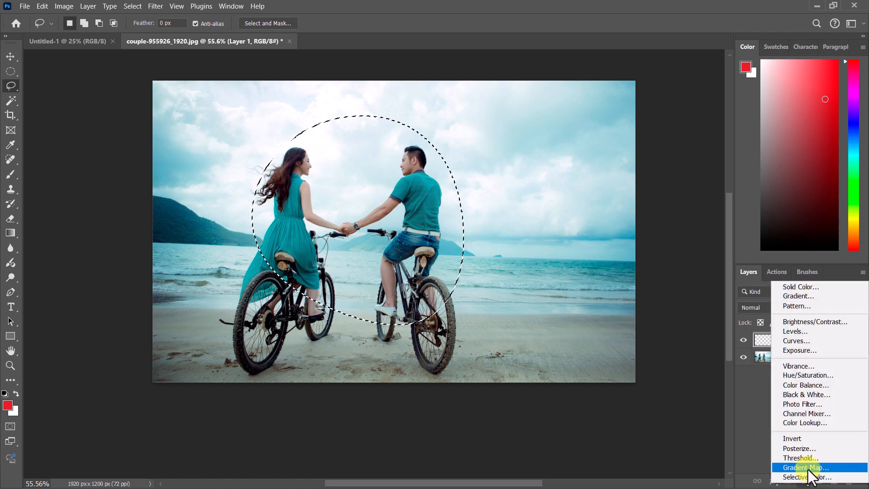
{"action": "left_click", "coordinate": [807, 468]}
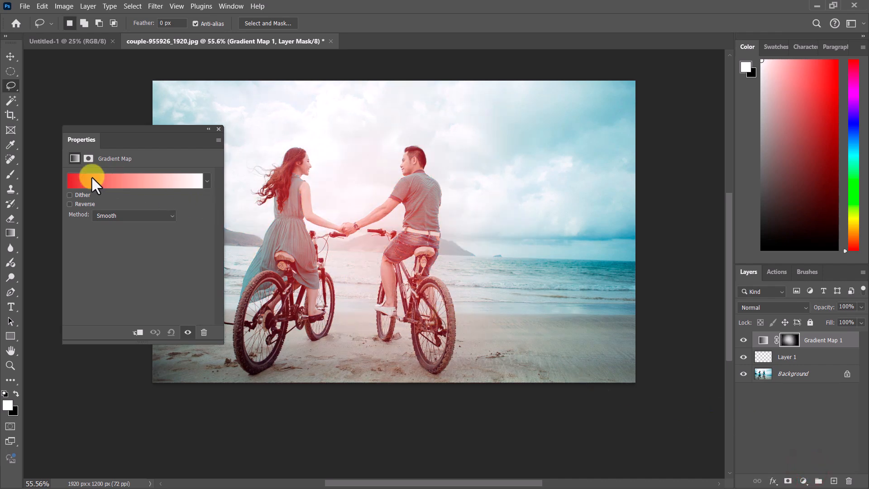
Step: Open the gradient map's Gradient Editor and pick the Orange_05 preset from the Oranges folder
{"action": "left_click", "coordinate": [77, 180]}
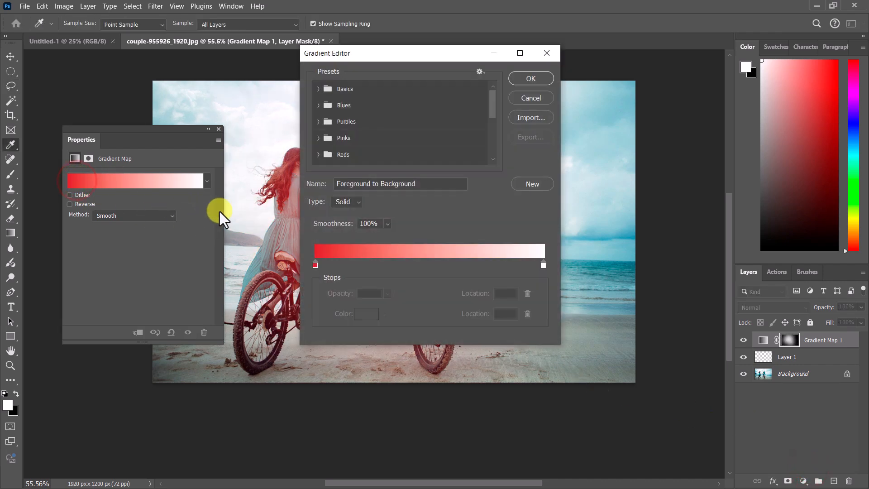
{"action": "left_click_drag", "start_coordinate": [349, 59], "coordinate": [510, 61]}
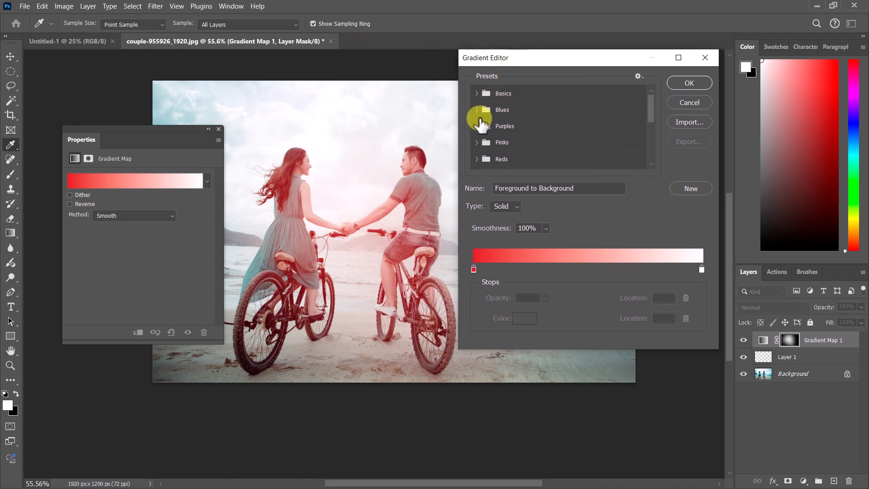
{"action": "scroll", "coordinate": [487, 141], "scroll_direction": "down", "scroll_amount": 1}
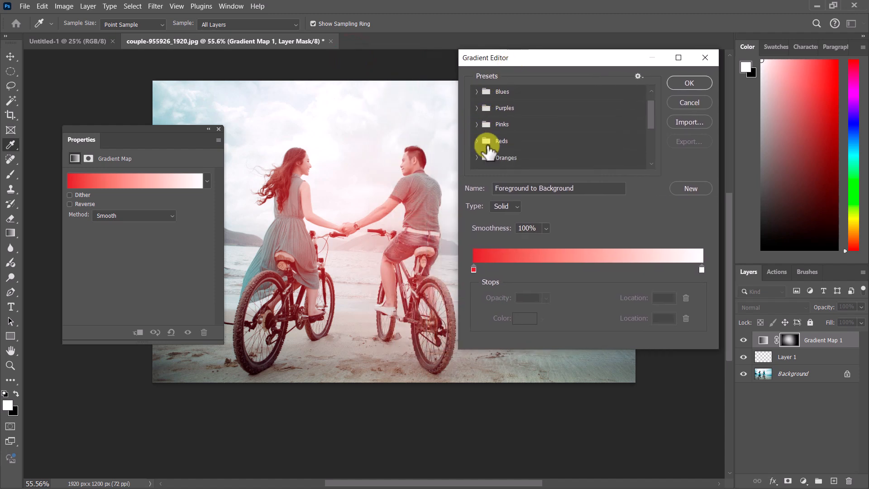
{"action": "left_click", "coordinate": [476, 158]}
{"action": "scroll", "coordinate": [563, 165], "scroll_direction": "down", "scroll_amount": 1}
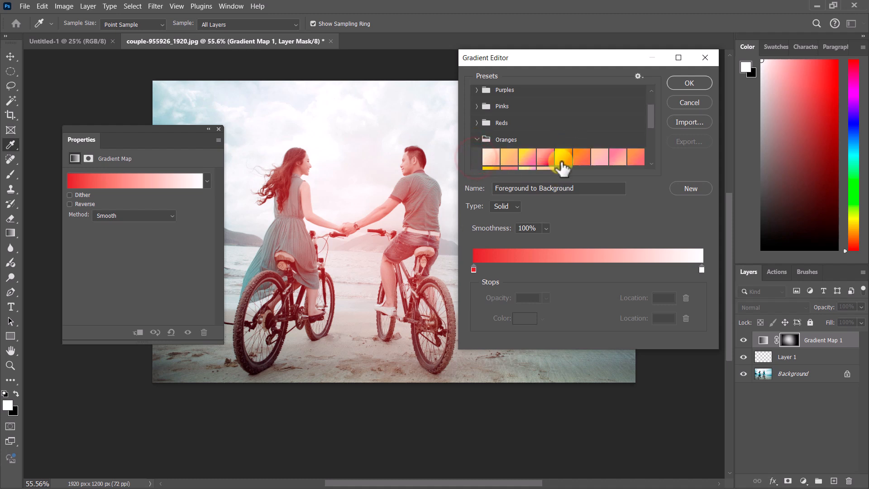
{"action": "left_click", "coordinate": [561, 158]}
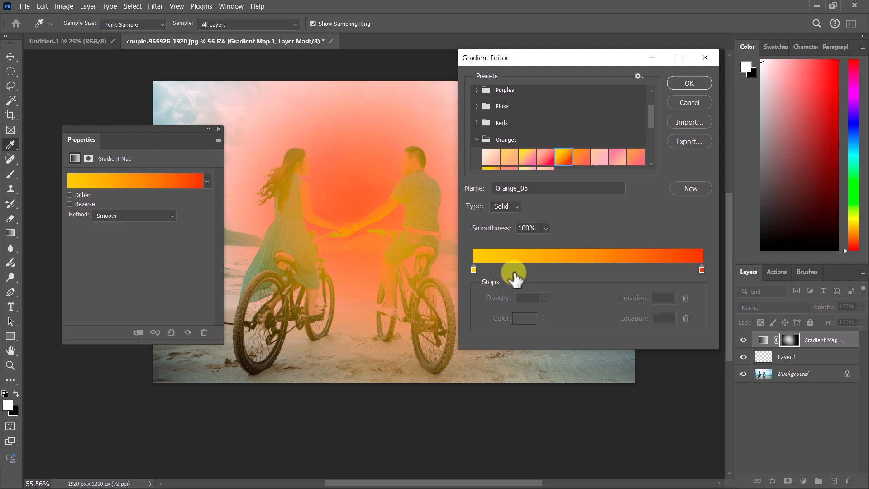
Step: Change the gradient type to Noise and set its roughness to 0%
{"action": "left_click", "coordinate": [515, 206]}
{"action": "left_click", "coordinate": [502, 229]}
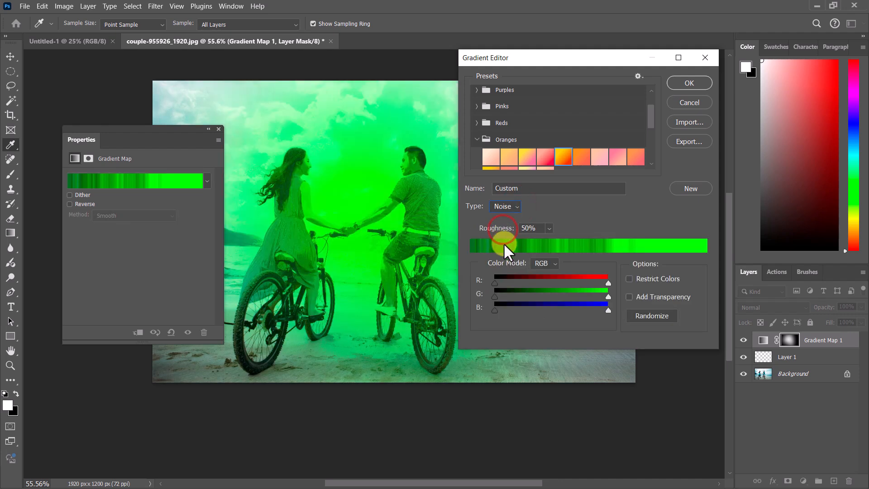
{"action": "left_click", "coordinate": [549, 227]}
{"action": "left_click_drag", "start_coordinate": [550, 243], "coordinate": [530, 241]}
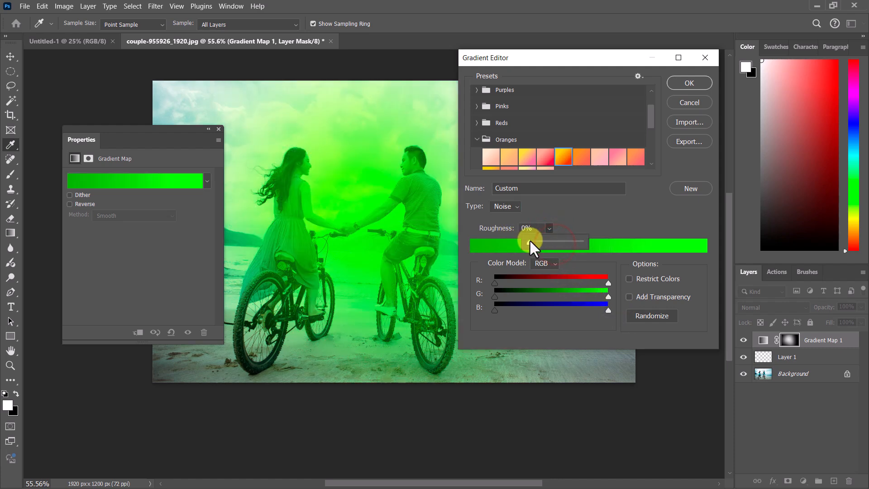
{"action": "left_click", "coordinate": [594, 214]}
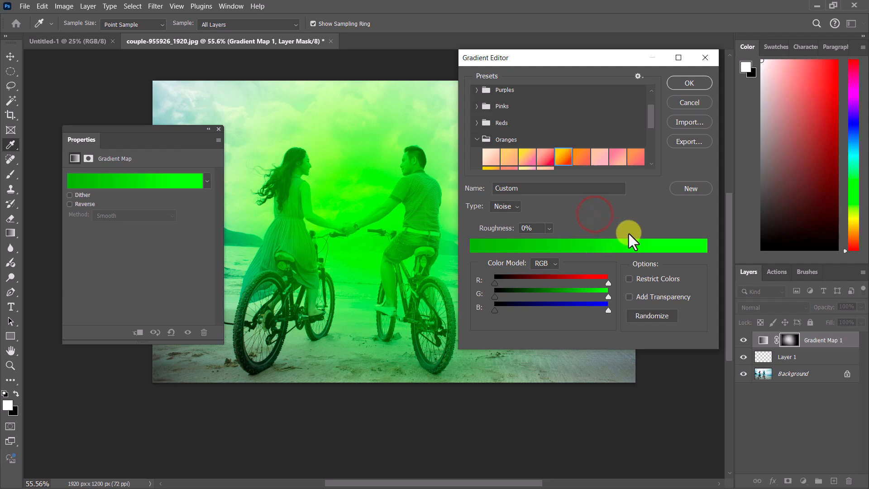
Step: Randomize the noise gradient's colours several times and accept the gradient
{"action": "left_click", "coordinate": [642, 316]}
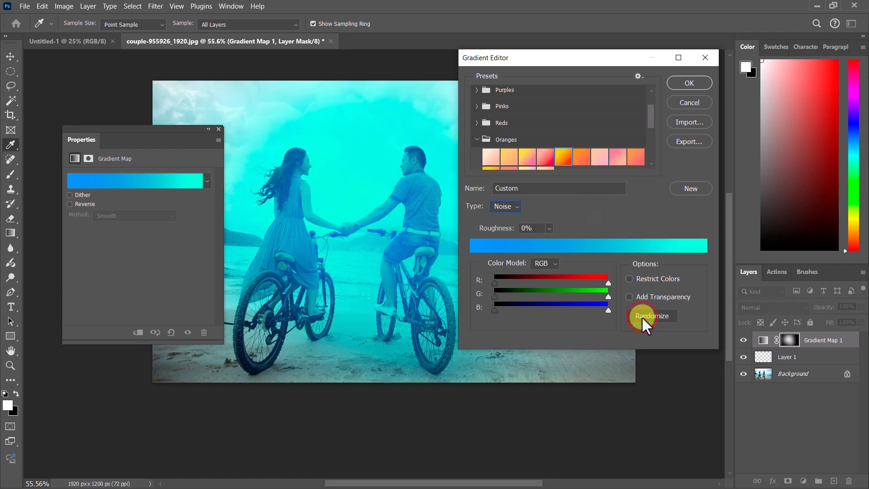
{"action": "left_click", "coordinate": [641, 316]}
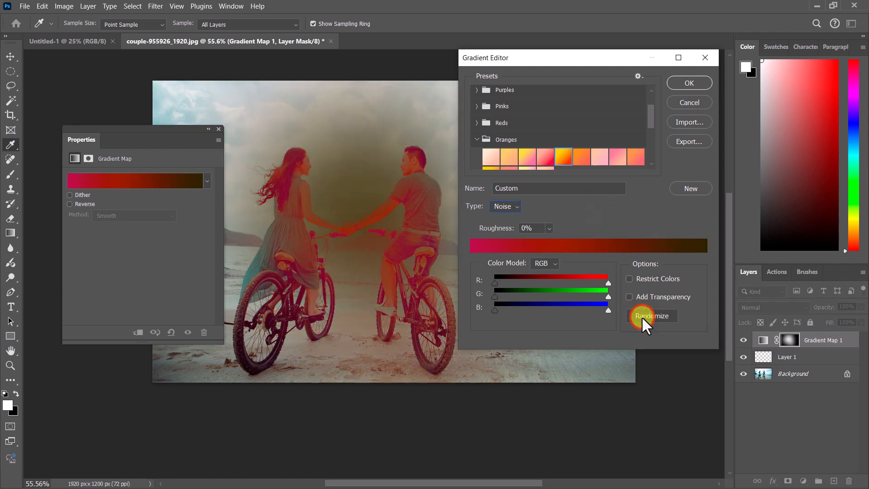
{"action": "left_click", "coordinate": [642, 316]}
{"action": "left_click", "coordinate": [641, 316]}
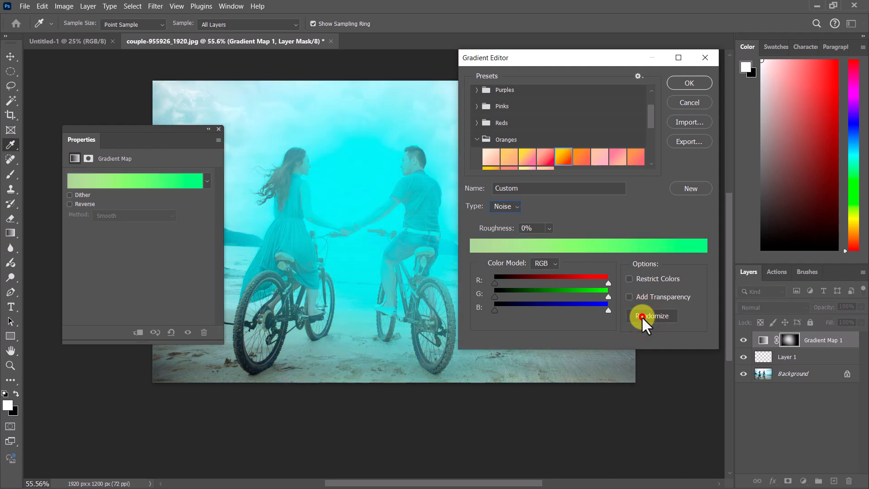
{"action": "left_click", "coordinate": [642, 317]}
{"action": "left_click", "coordinate": [688, 87]}
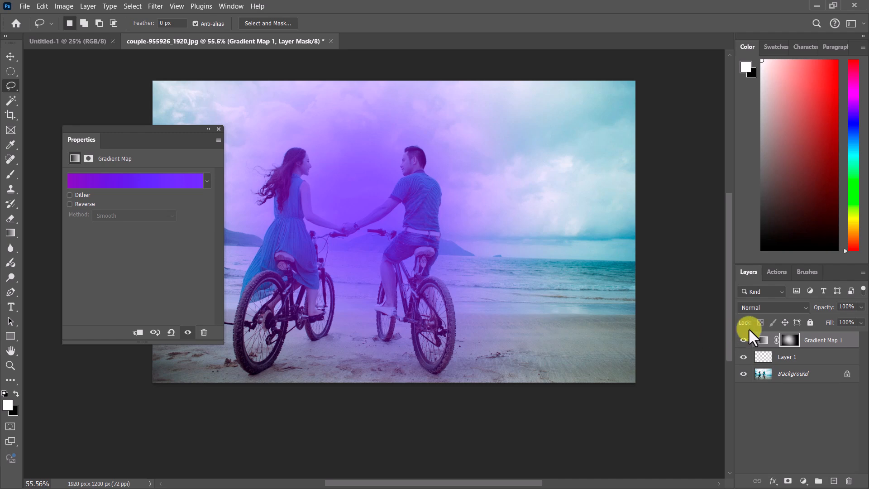
Step: Set the Gradient Map layer's blend mode to Overlay
{"action": "left_click", "coordinate": [770, 306]}
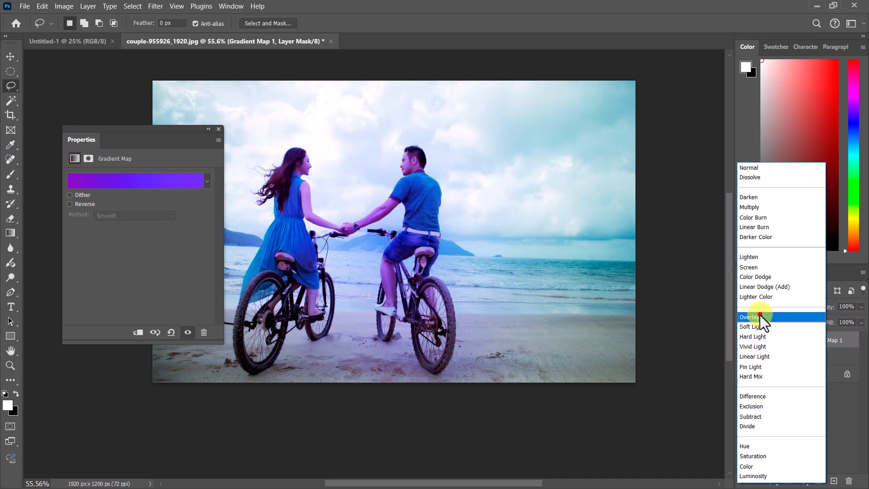
{"action": "left_click", "coordinate": [759, 317]}
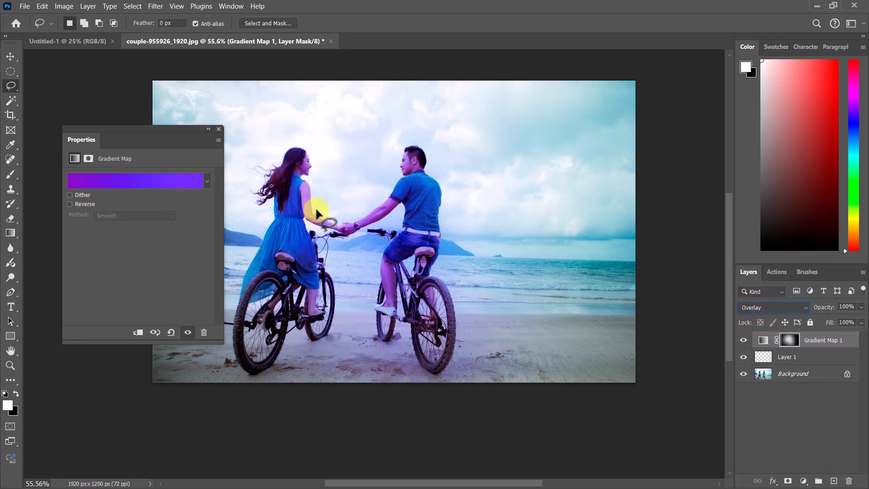